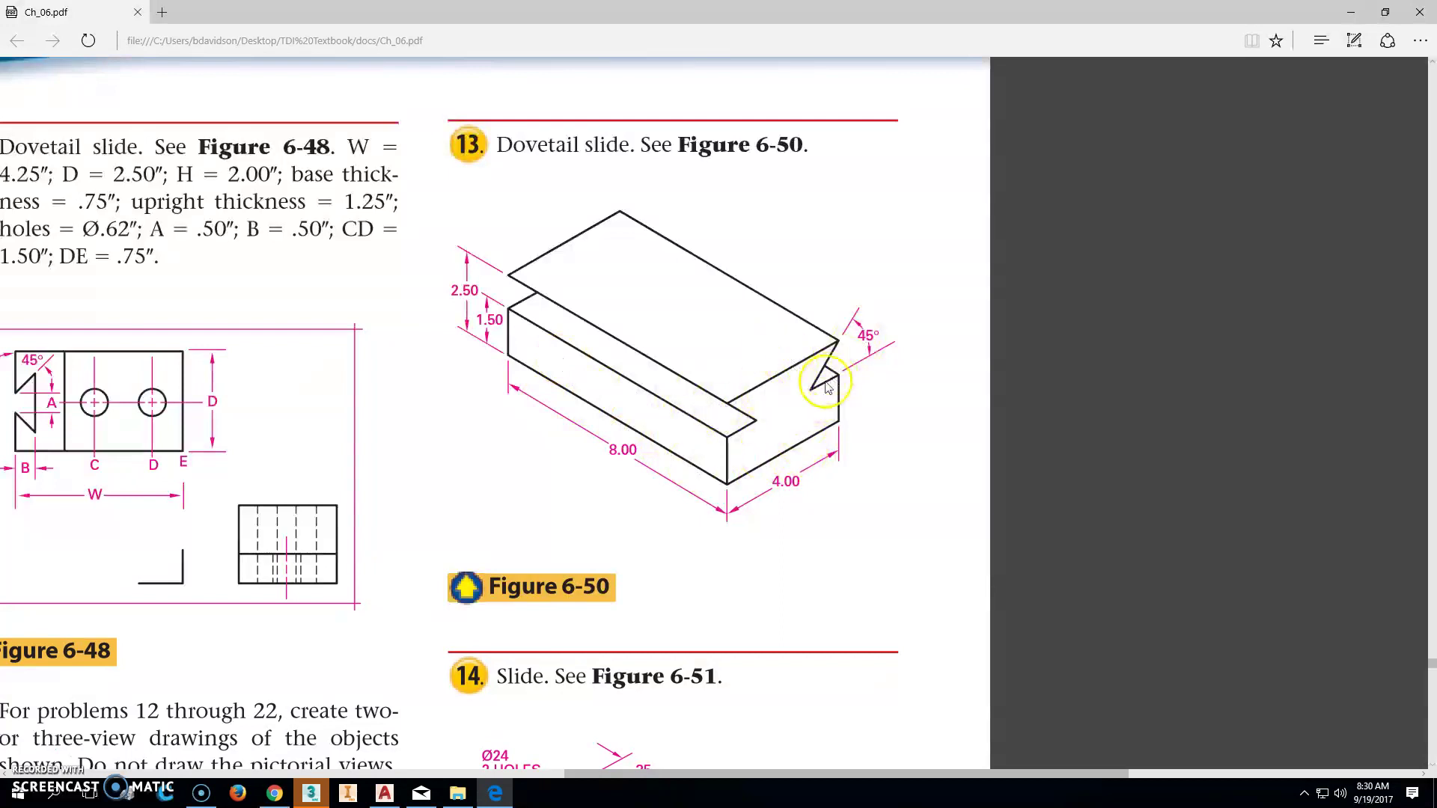
Bring up AutoCAD, switch to the front view and make the Front UCS current.
click(384, 794)
mouse_move(1375, 212)
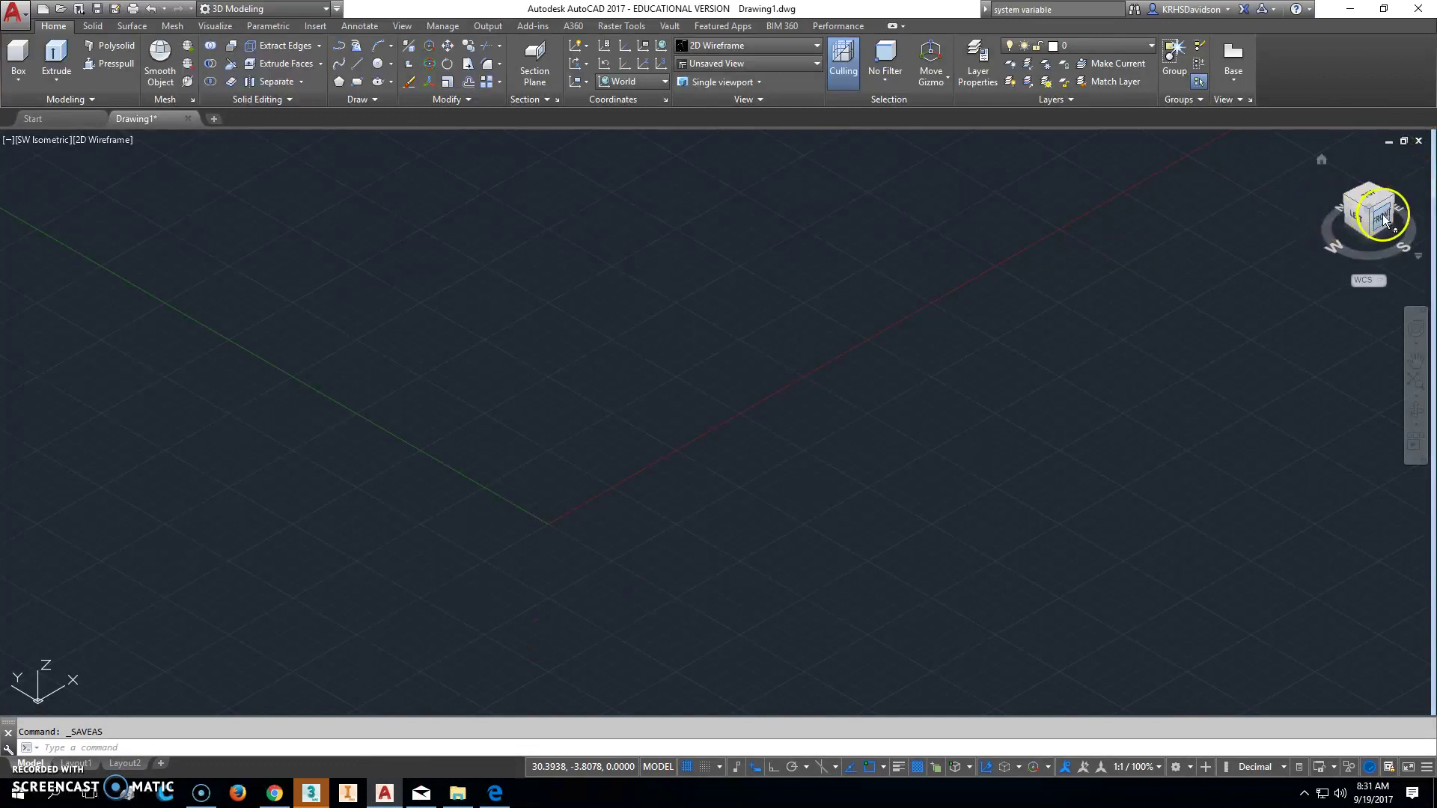
click(1384, 219)
click(1370, 280)
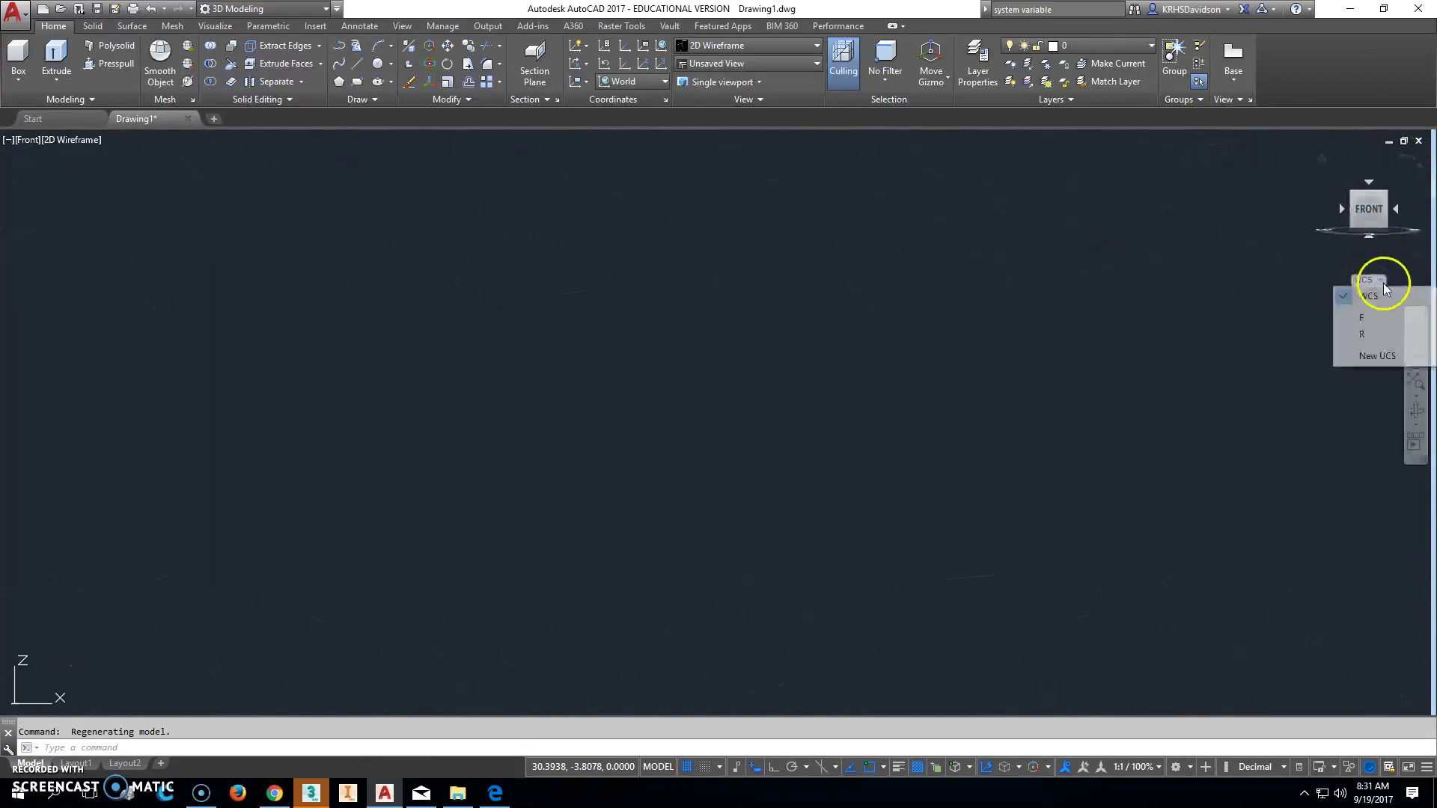
click(1366, 320)
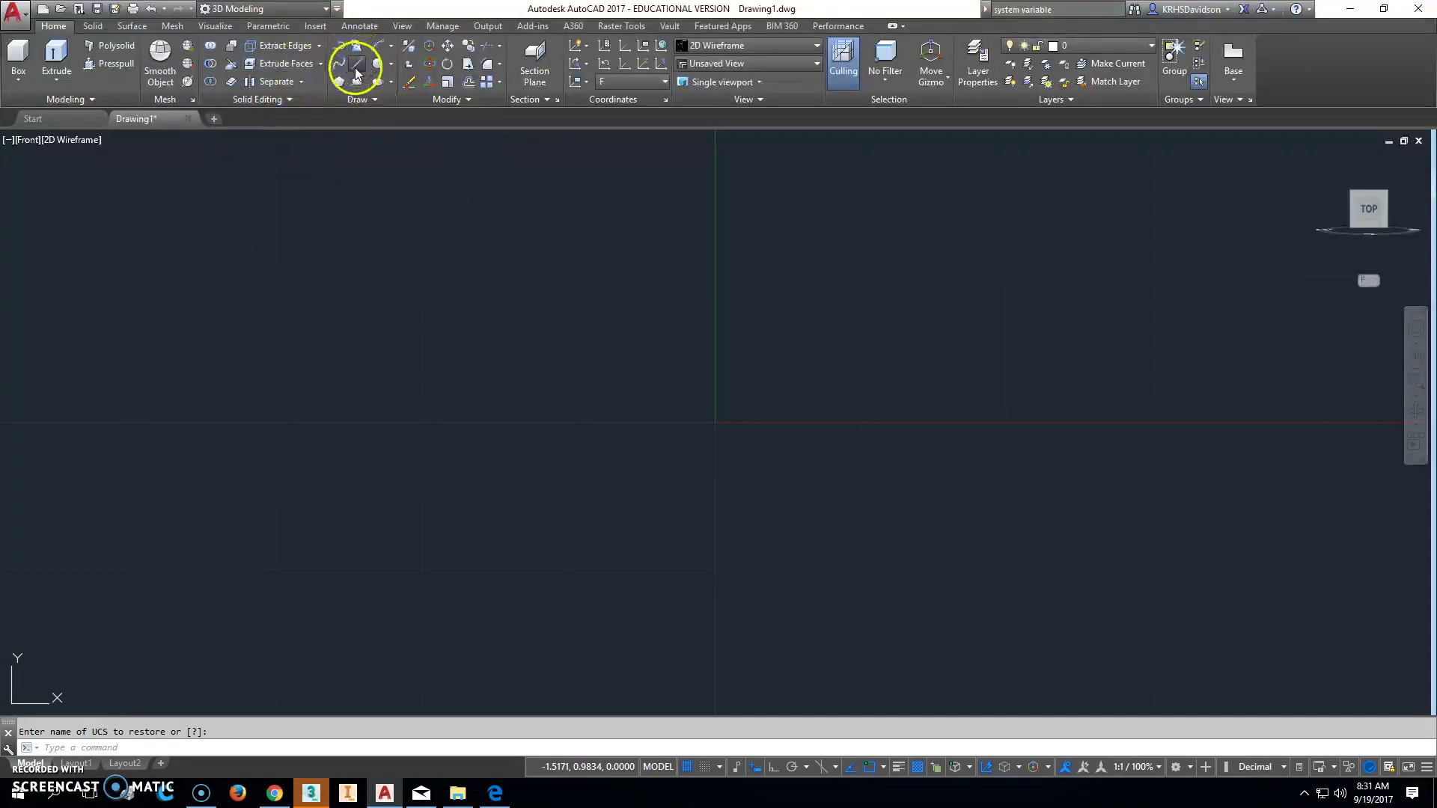
With Ortho on, draw a 4-long base line and a 1.5-long vertical line at its right end.
click(356, 67)
click(731, 441)
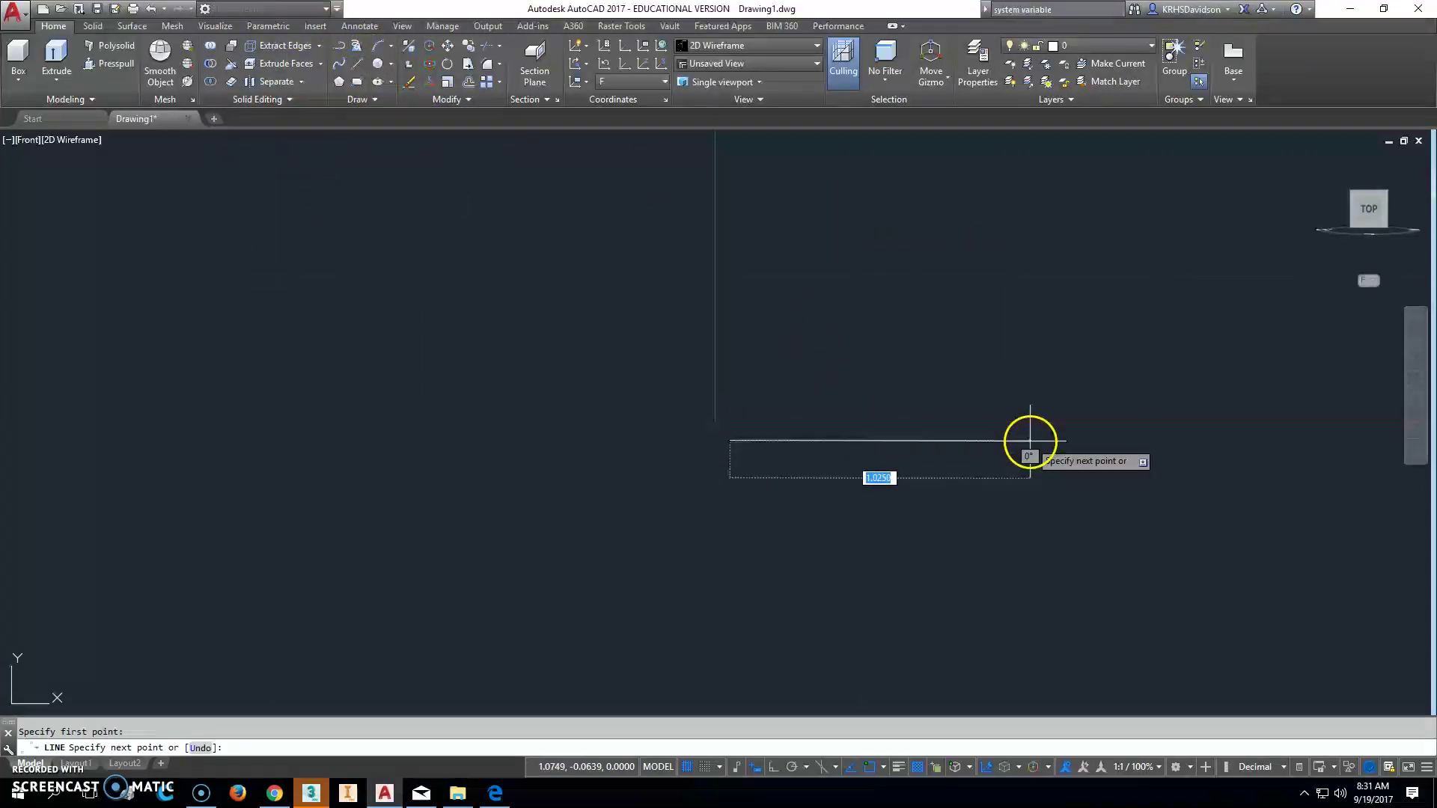
key(F8)
text(4)
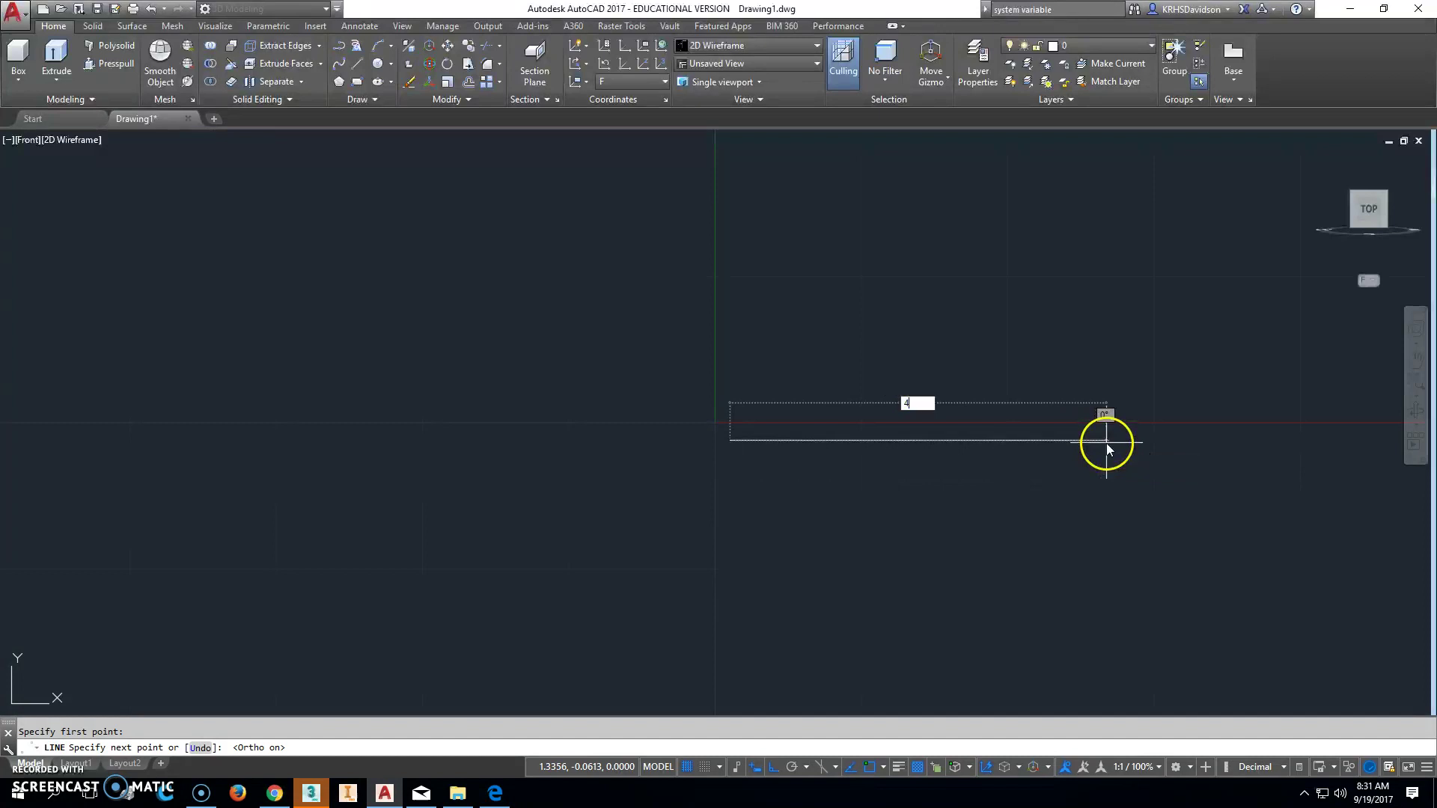
key(Return)
middle_drag(1107, 443, 549, 539)
scroll(516, 532, down, 2)
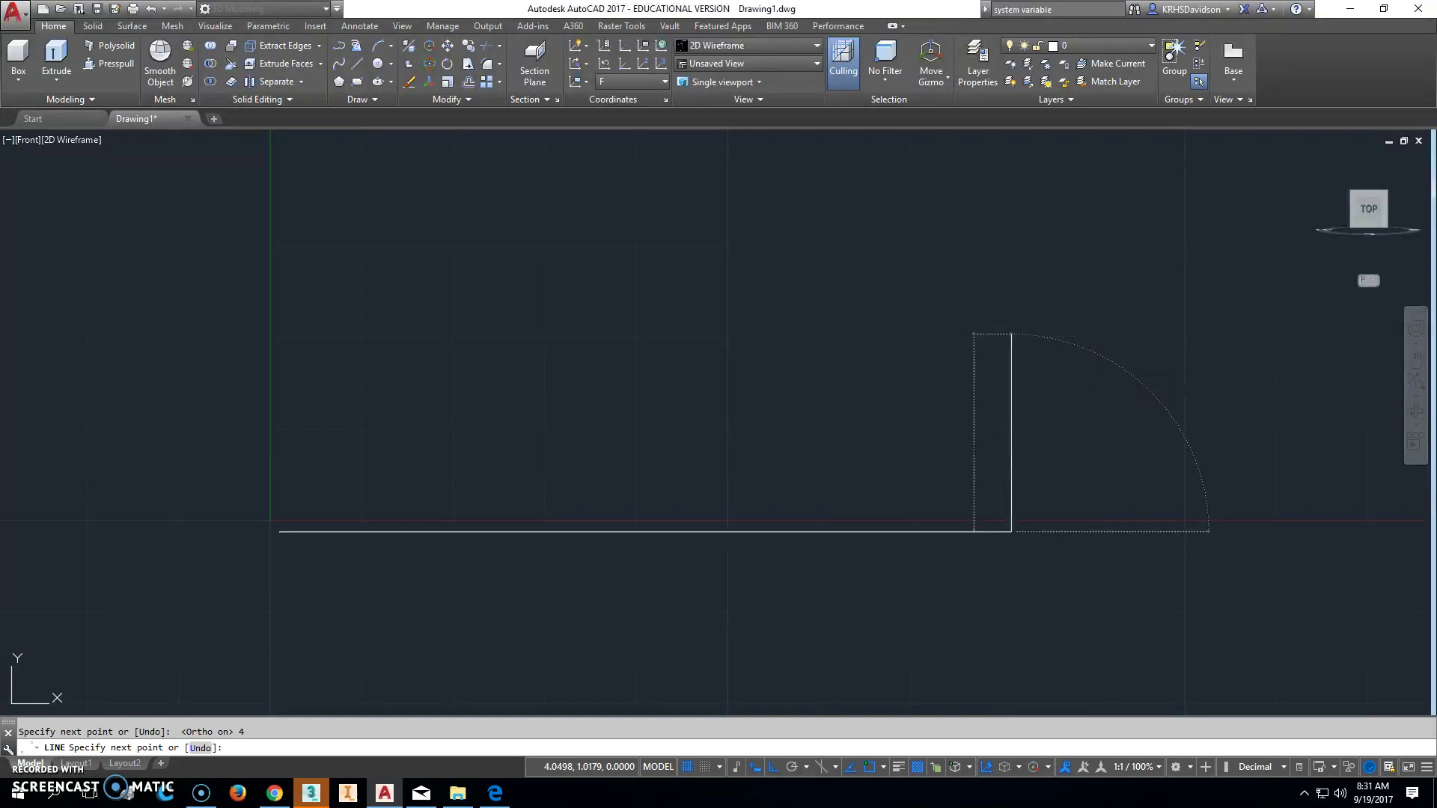
text(1.5)
key(Return)
Copy the 1.5 vertical line to the base line's left endpoint.
key(Escape)
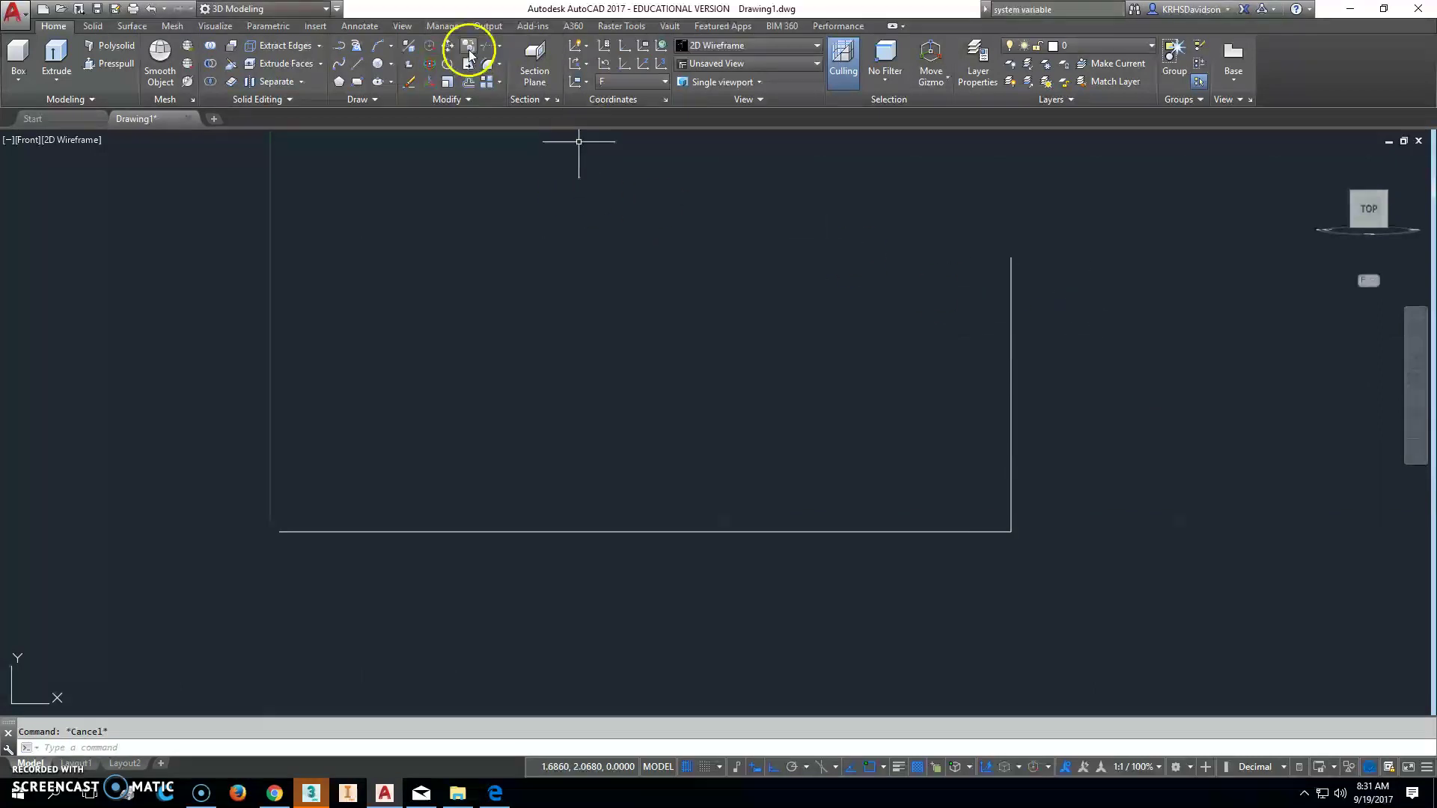
click(1009, 499)
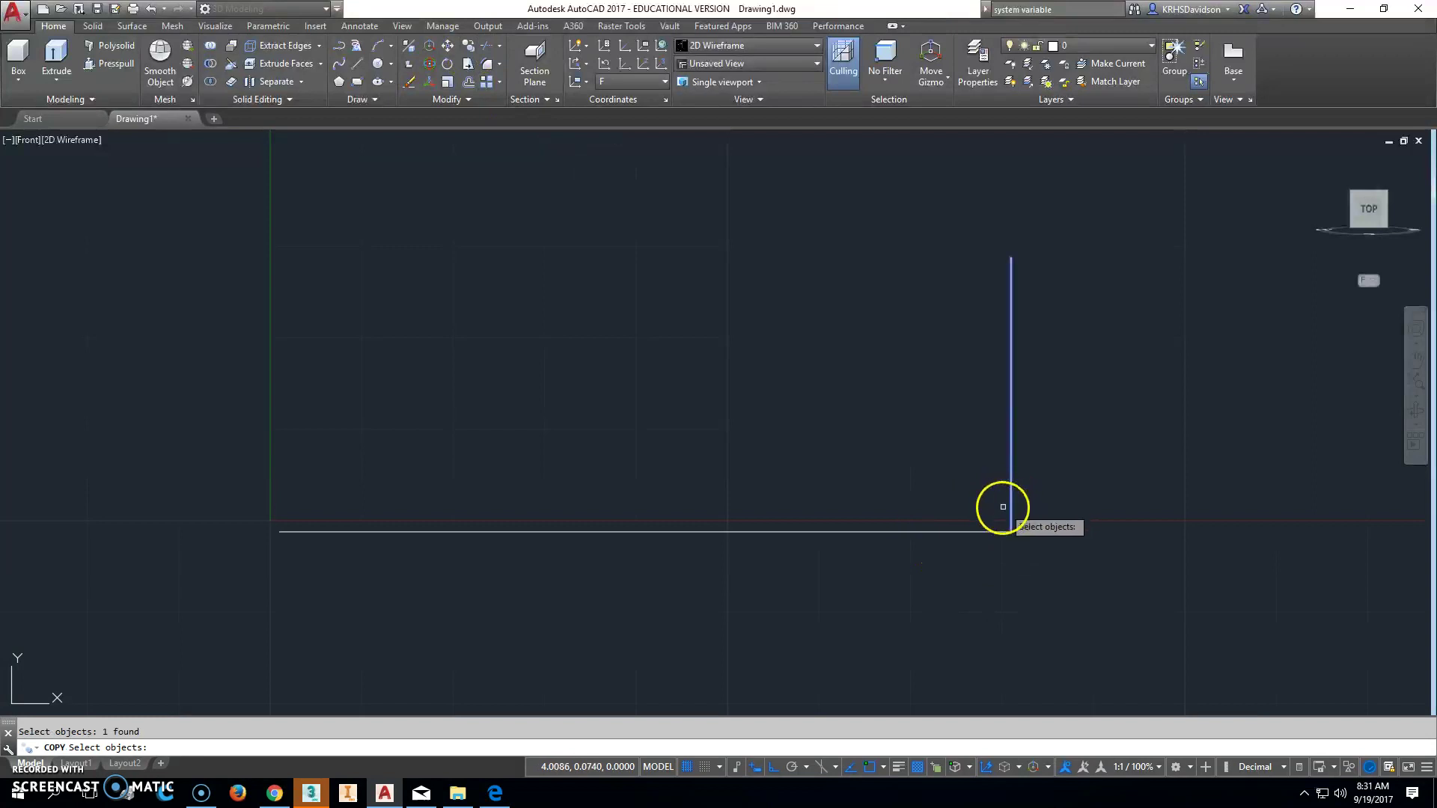
key(Return)
click(1011, 532)
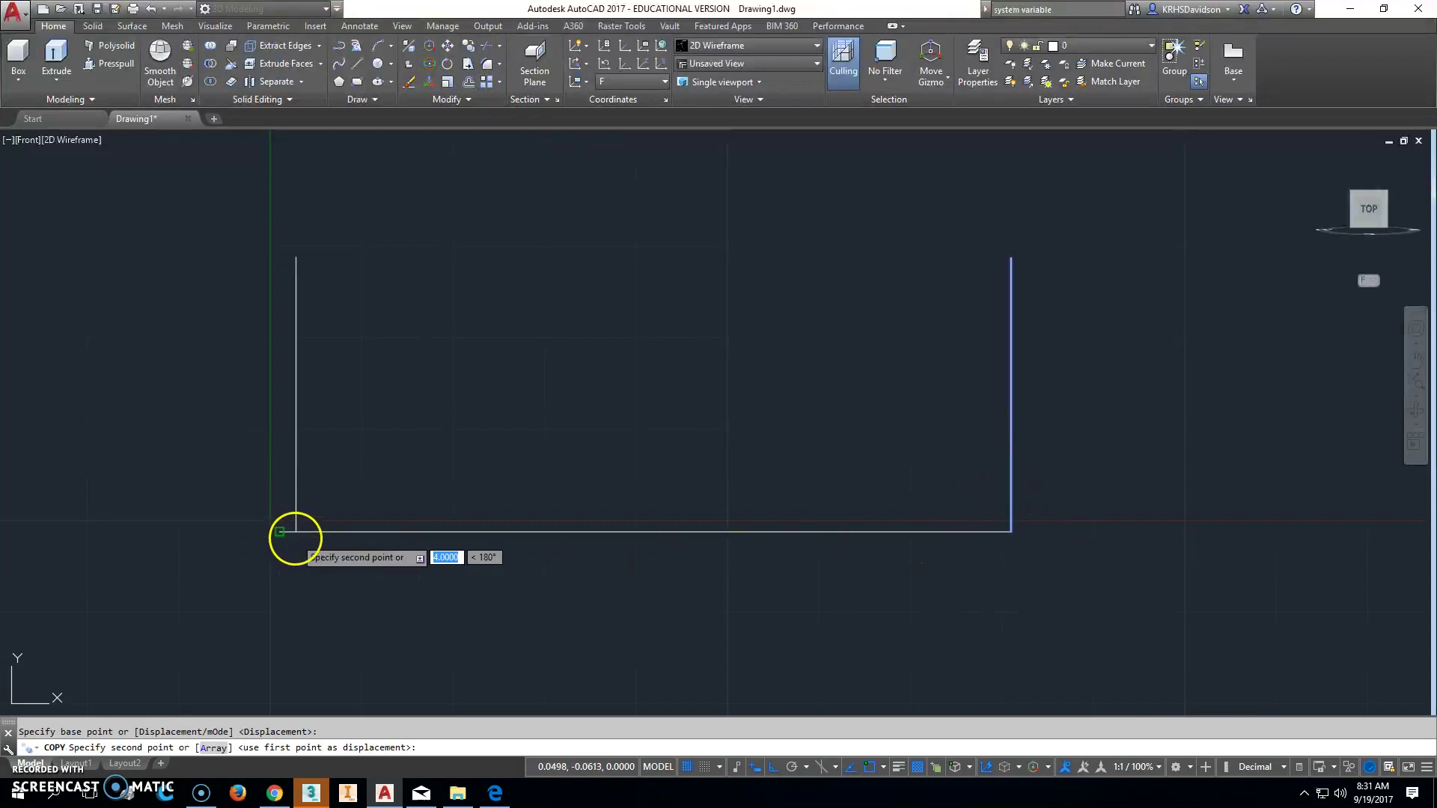
key(Escape)
Draw top-edge segments inward from both top corners, leaving a gap mid-top.
middle_drag(380, 458, 416, 604)
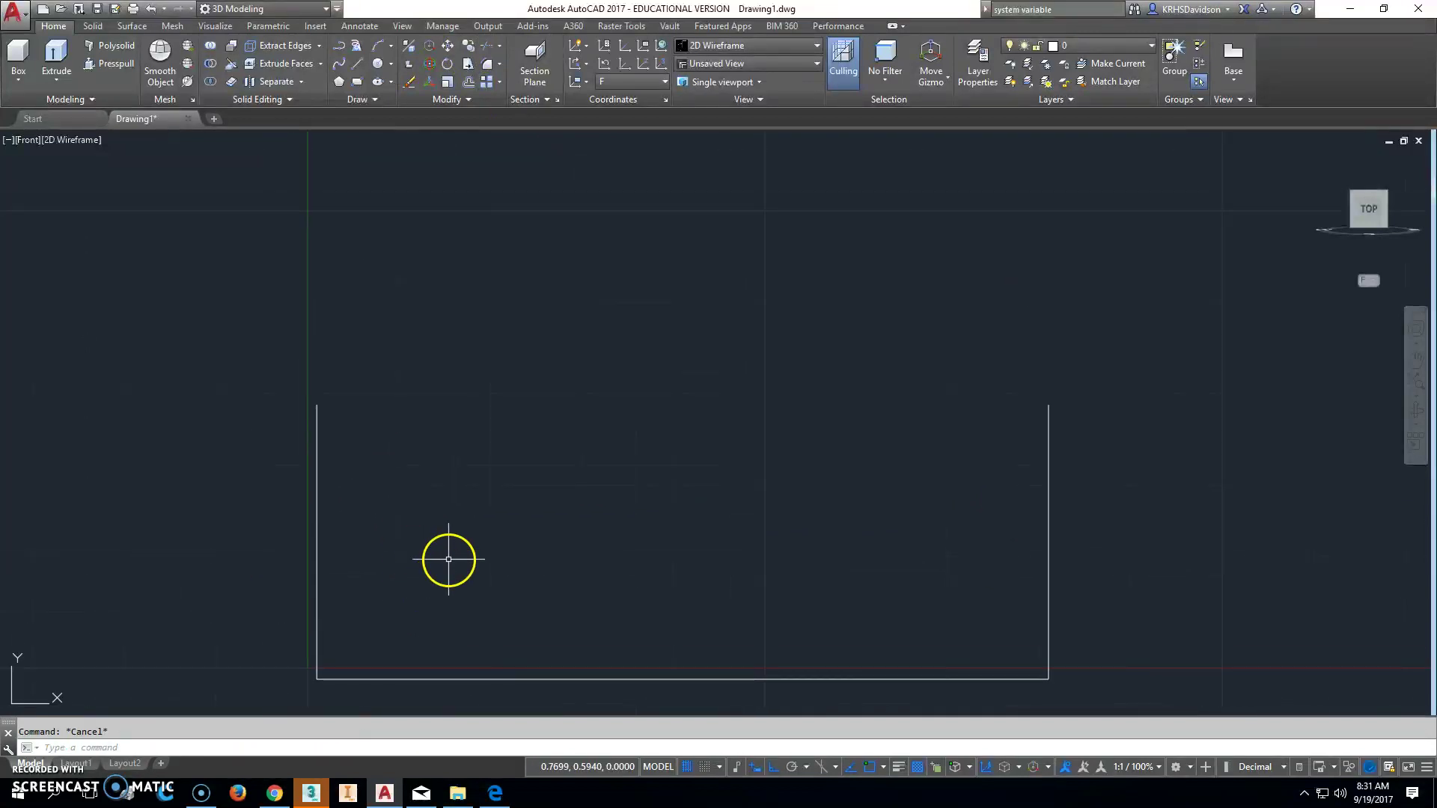
text(l)
key(Return)
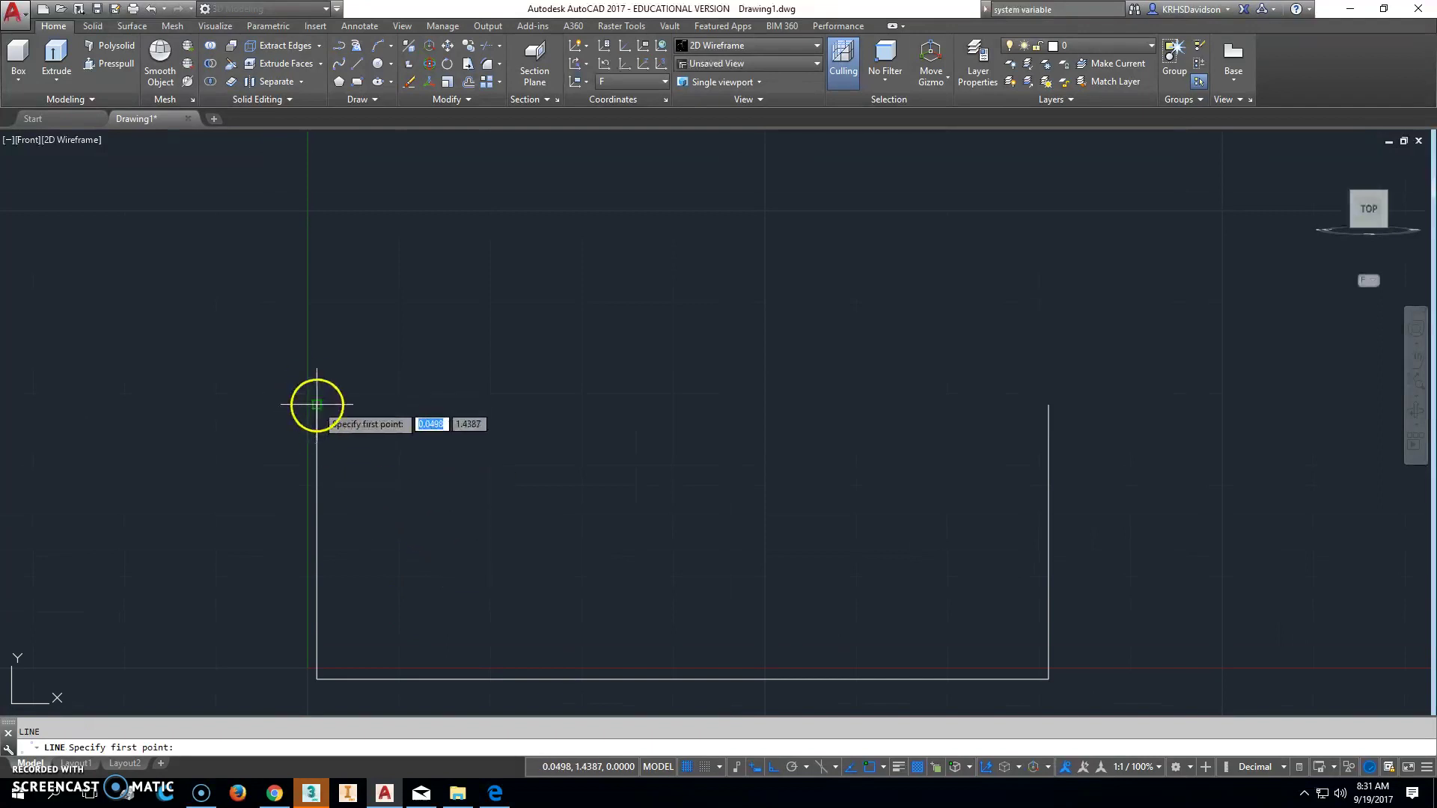
click(317, 405)
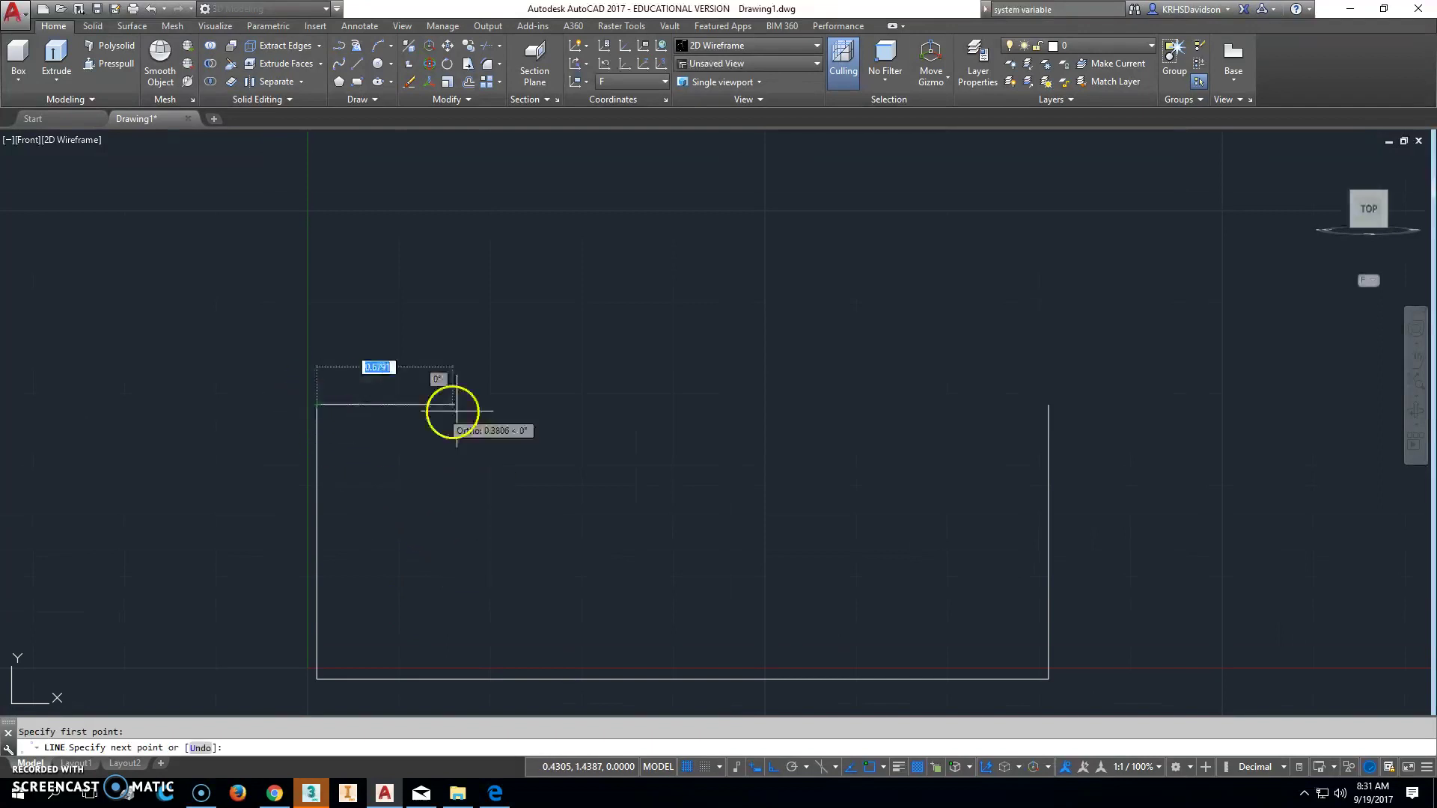
click(687, 407)
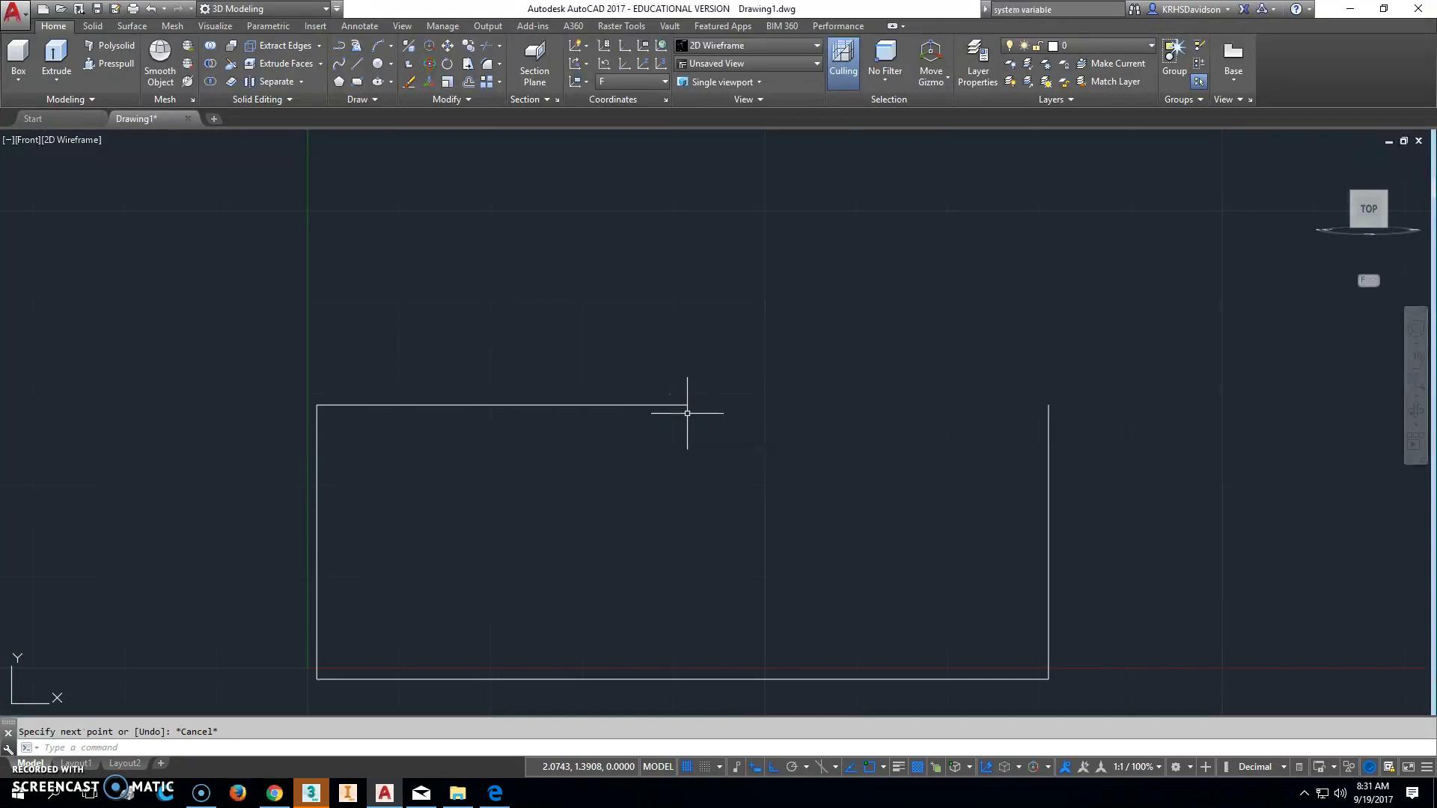
key(Return)
key(Return)
click(1048, 406)
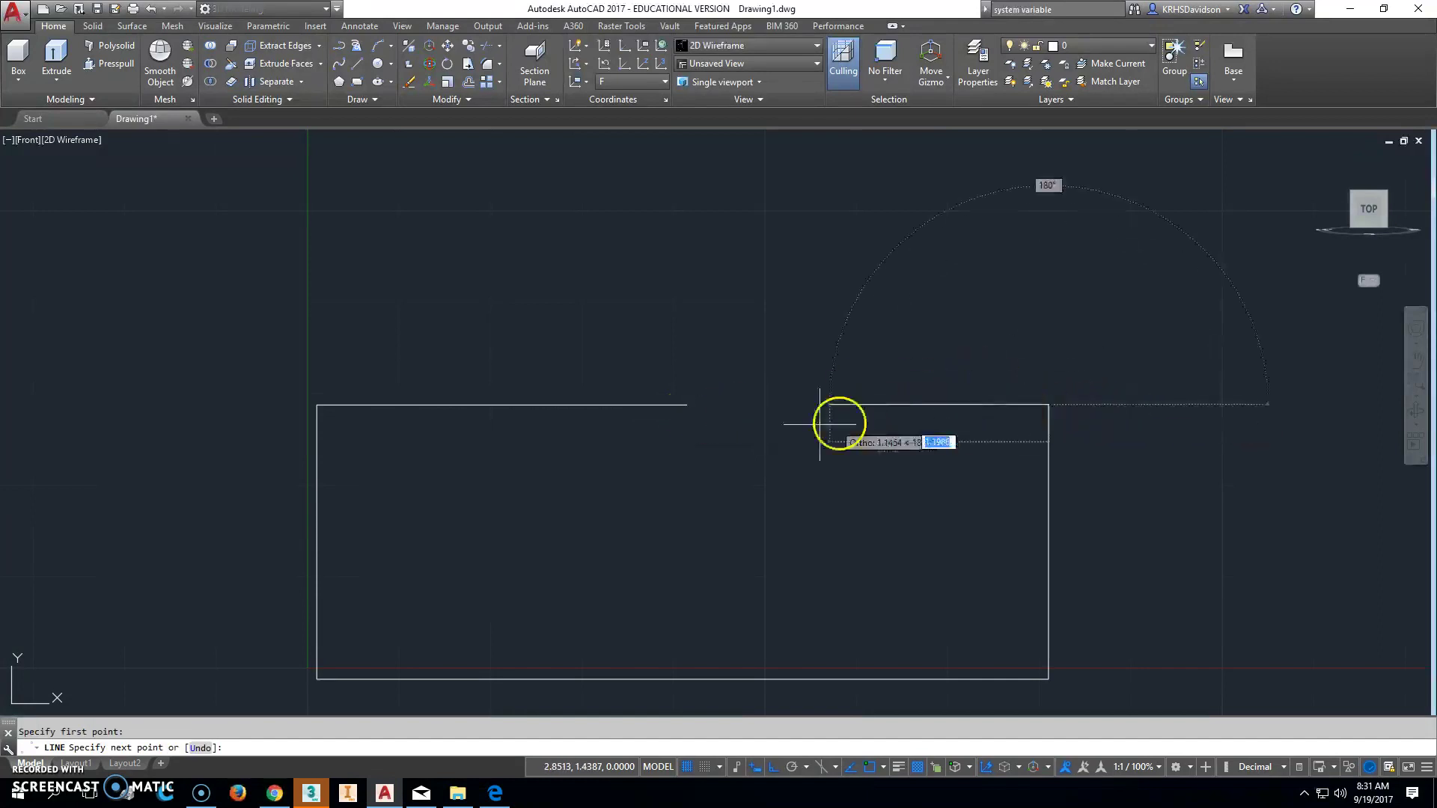
click(750, 406)
key(Escape)
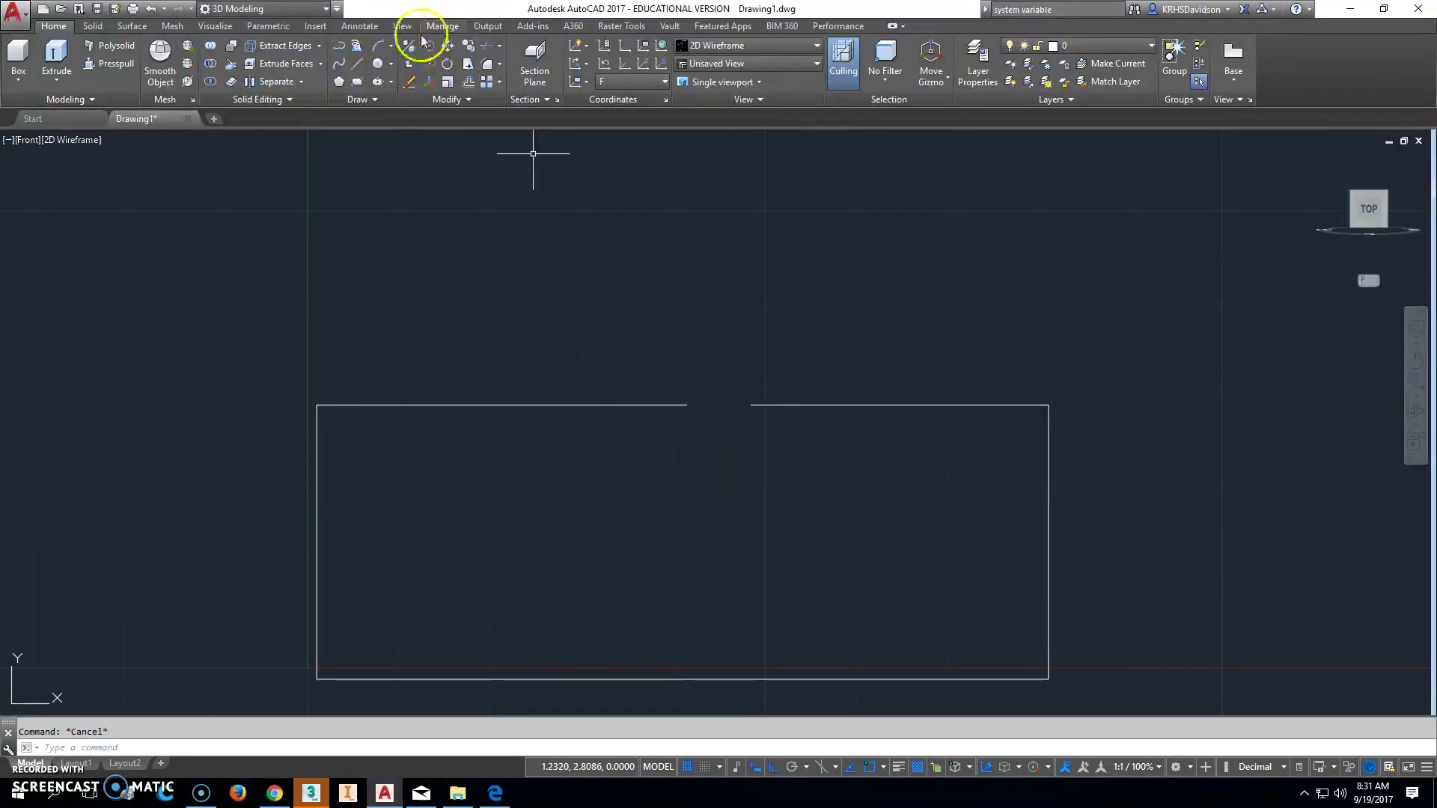
Offset the bottom edge 2.5 units upward as a full-width upper line.
click(468, 80)
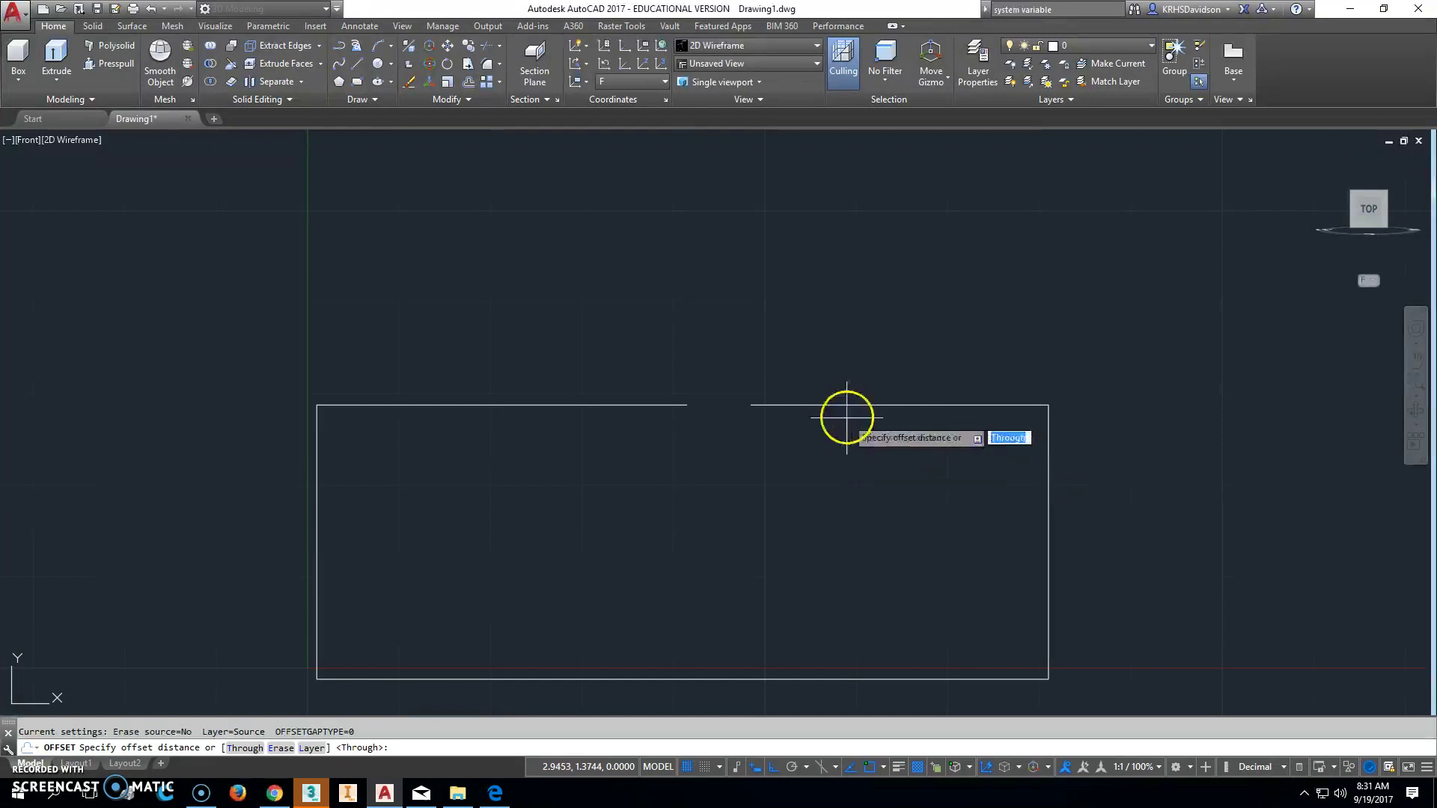
key(Escape)
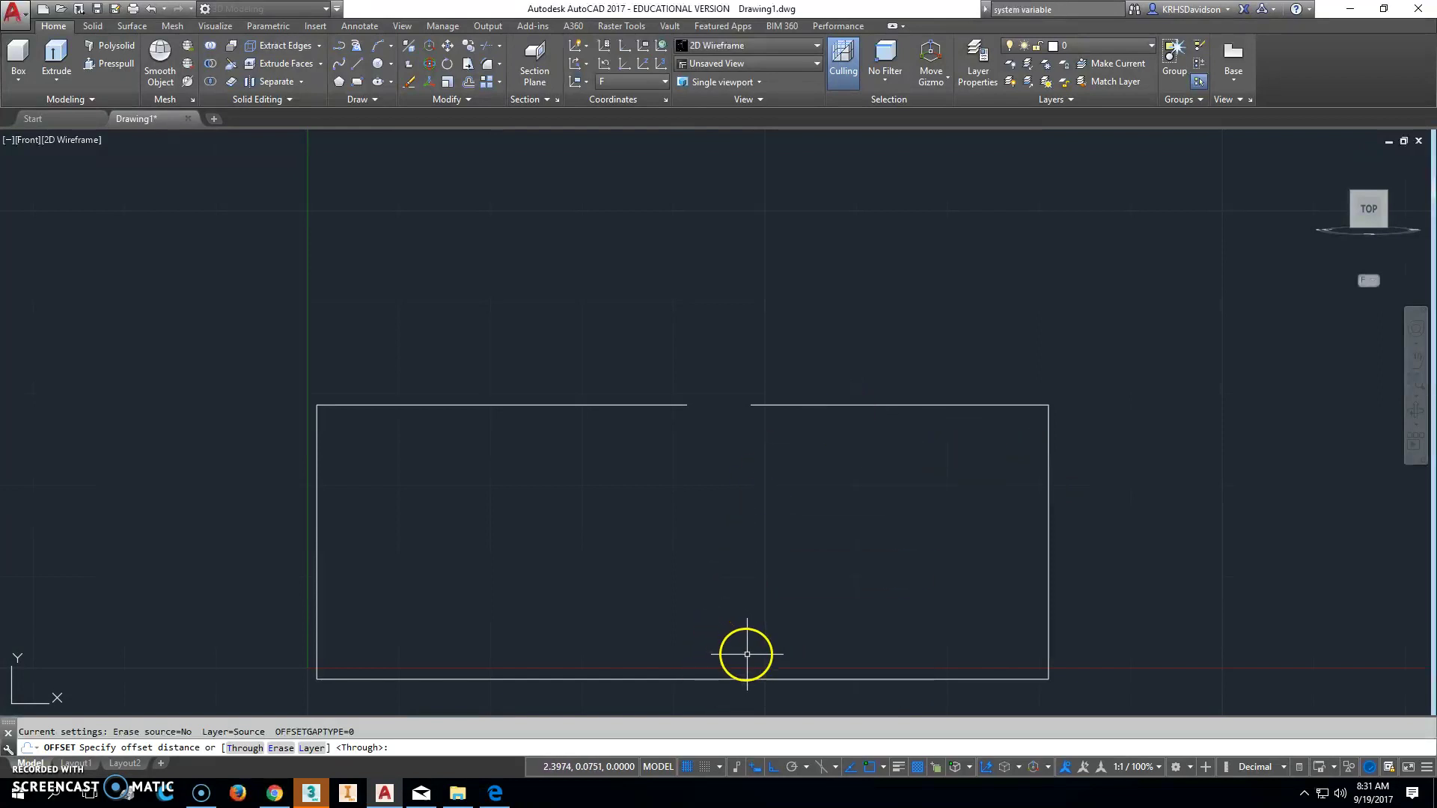
click(772, 574)
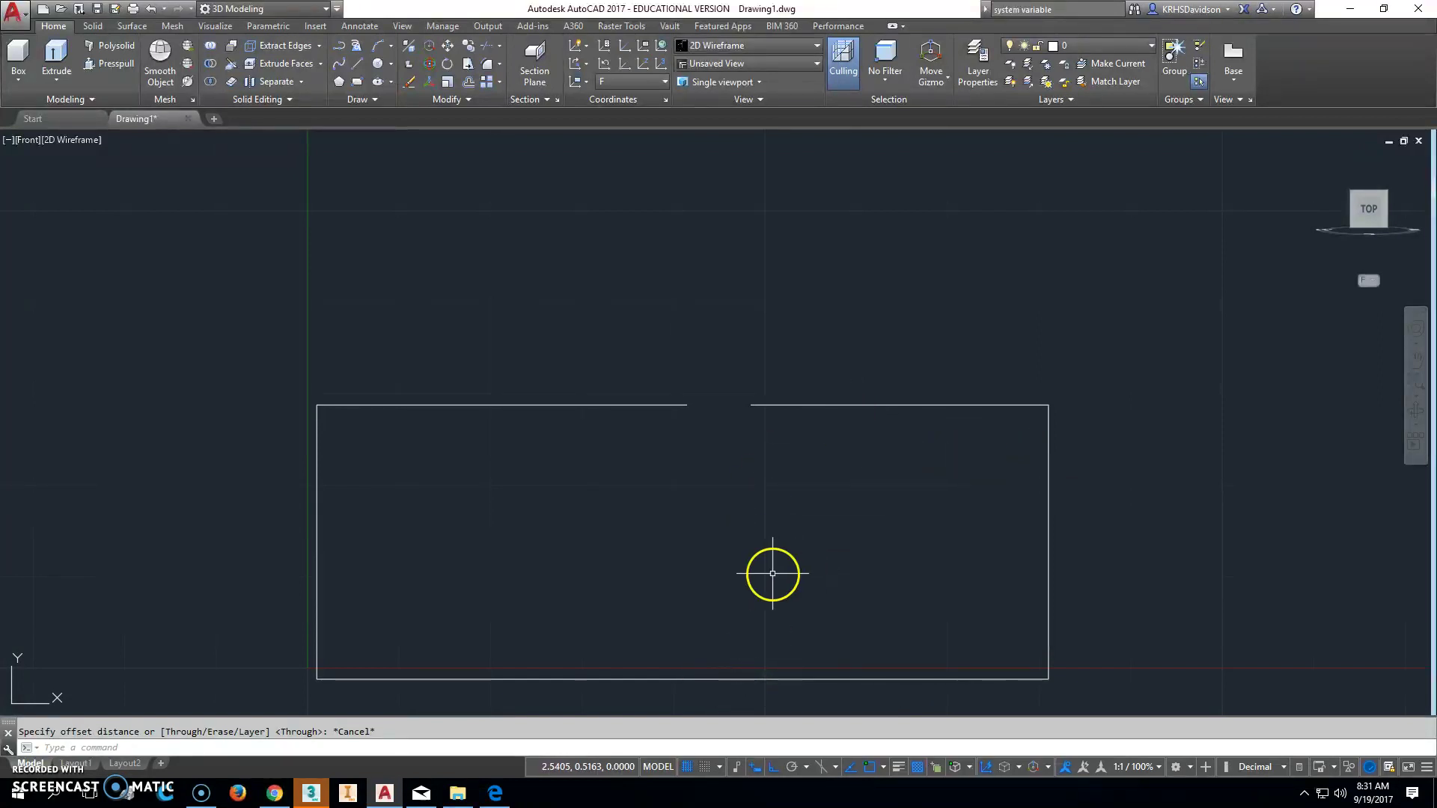
click(482, 87)
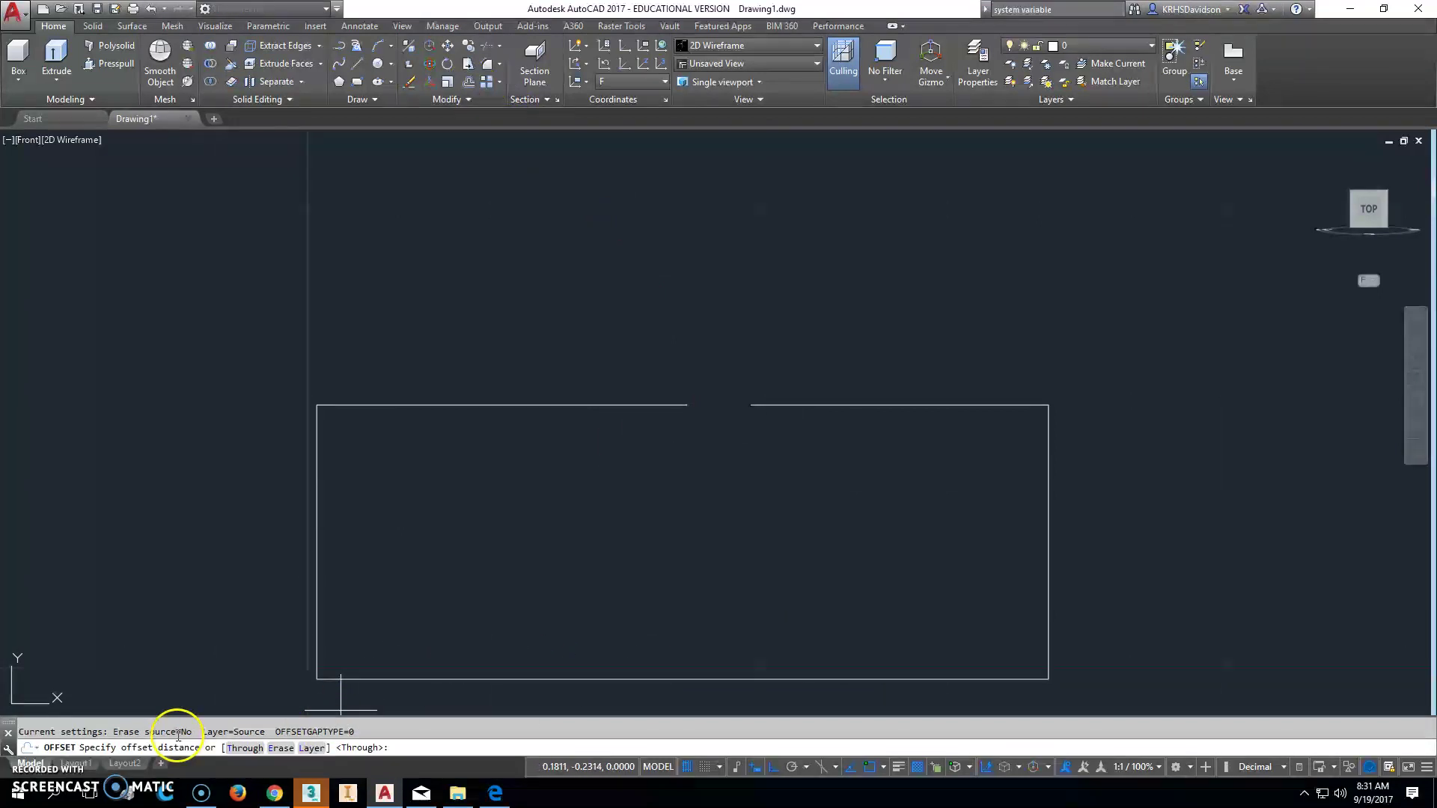
text(2.5)
key(Return)
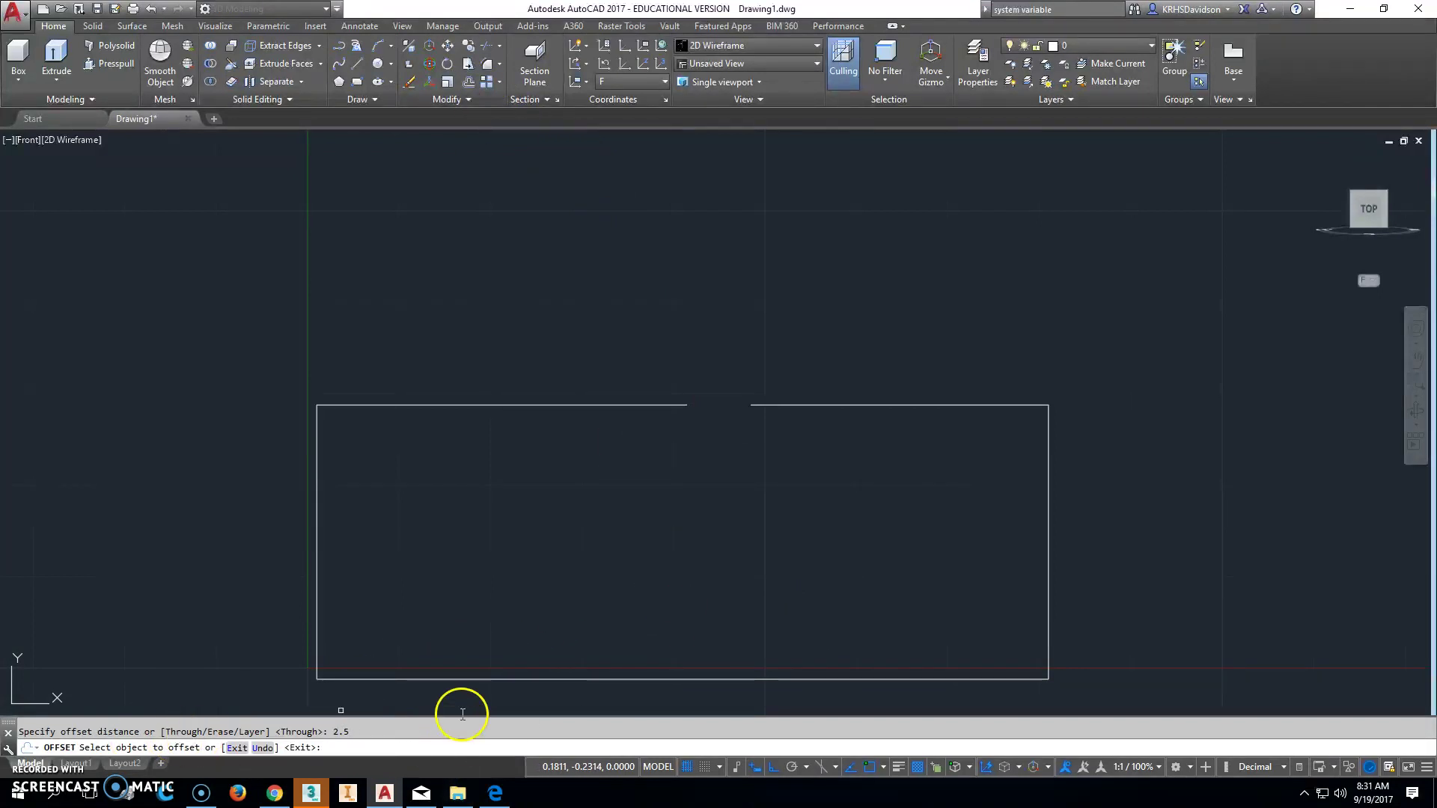
click(518, 679)
click(535, 618)
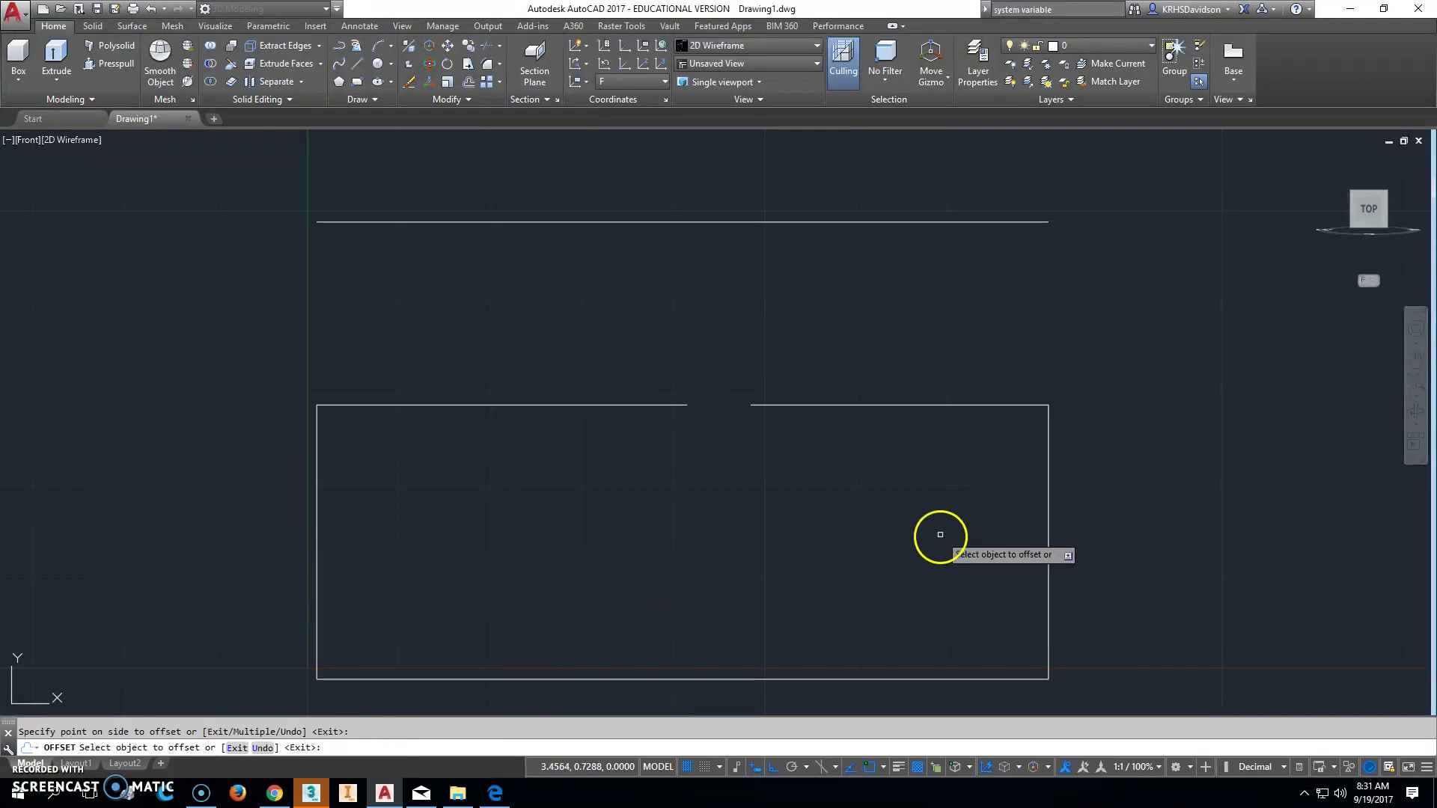
key(Escape)
text(l)
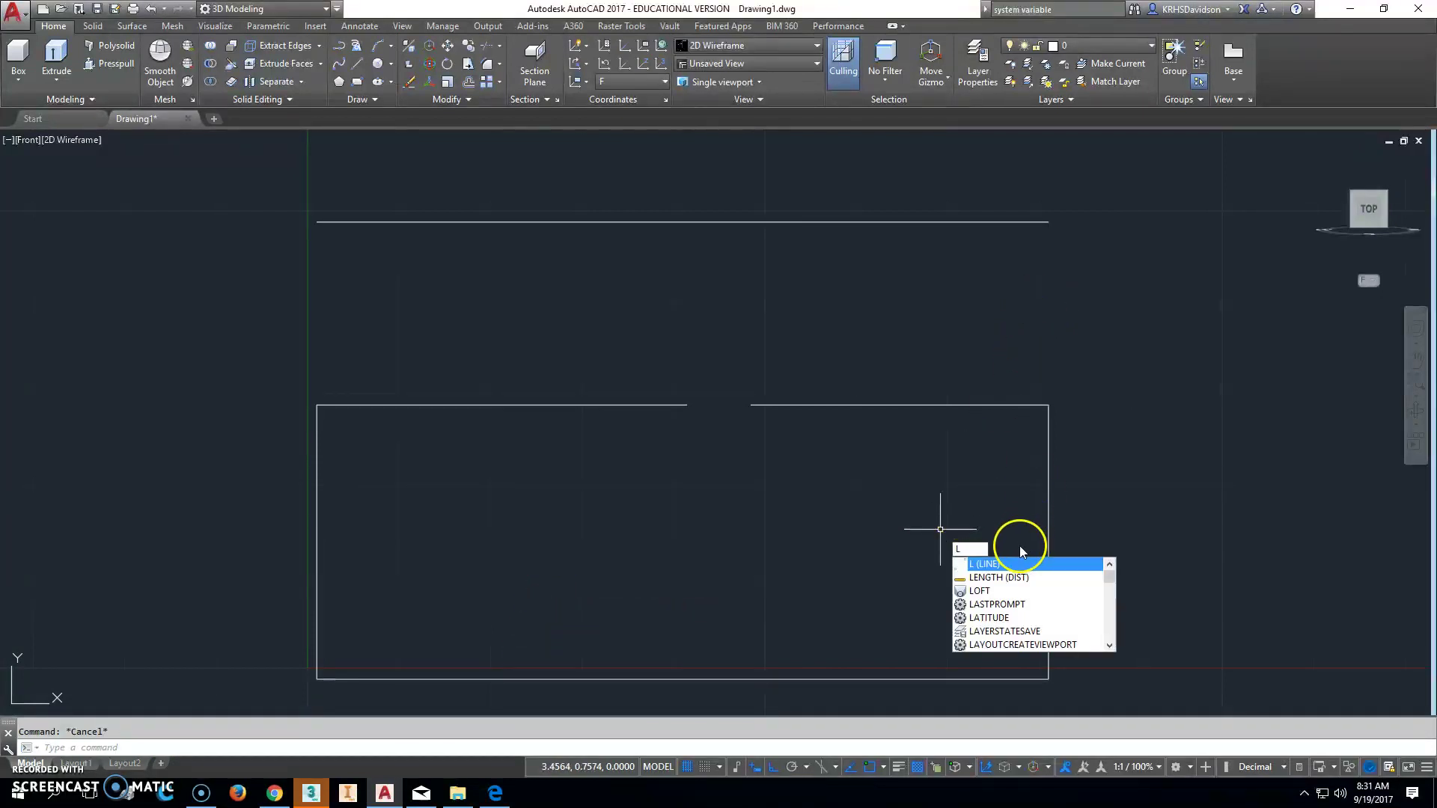
Draw a line @2<45 from the upper line's right endpoint.
key(Return)
click(1048, 221)
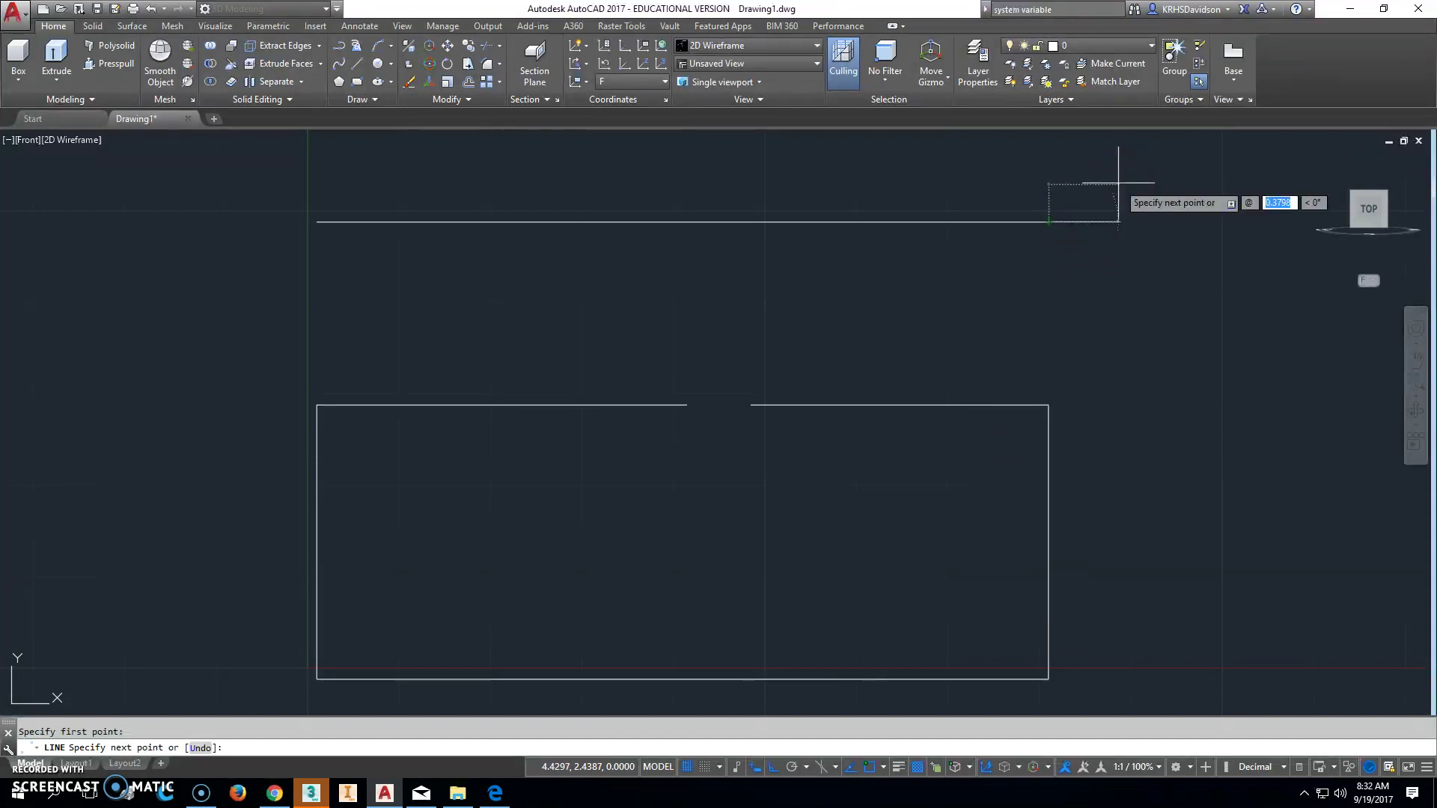
text(2)
key(Tab)
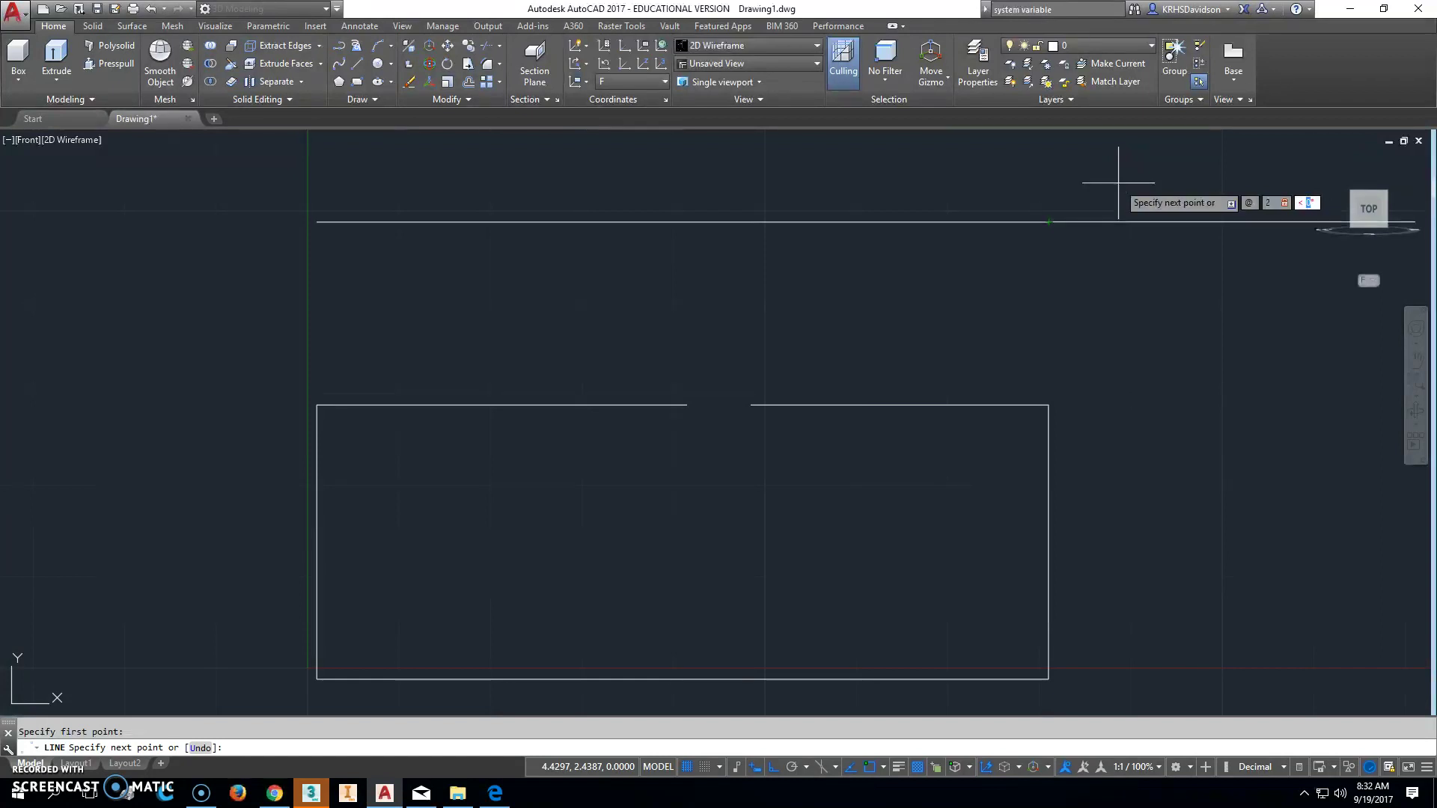
text(45)
key(Return)
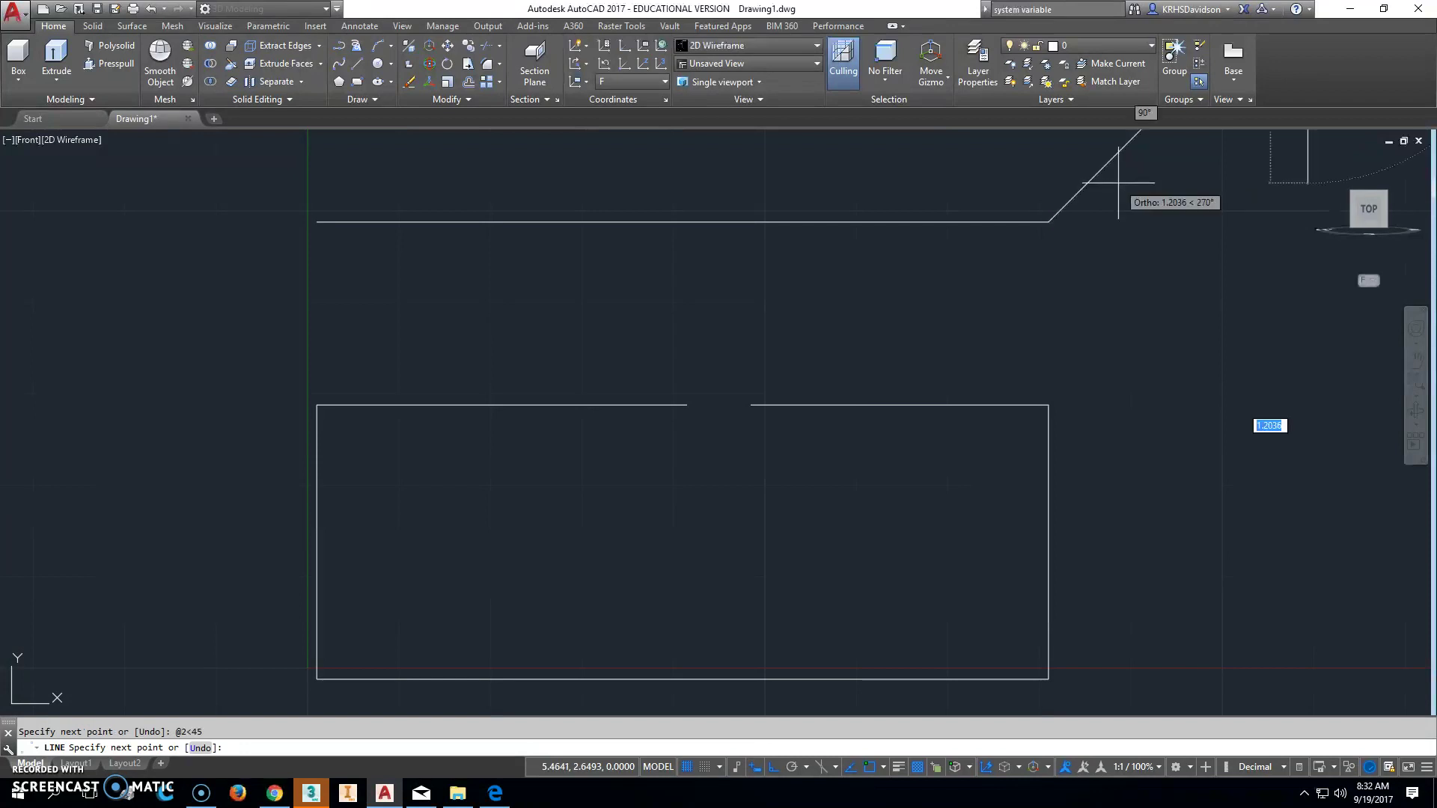
key(Escape)
middle_drag(1097, 244, 998, 367)
scroll(994, 366, up, 2)
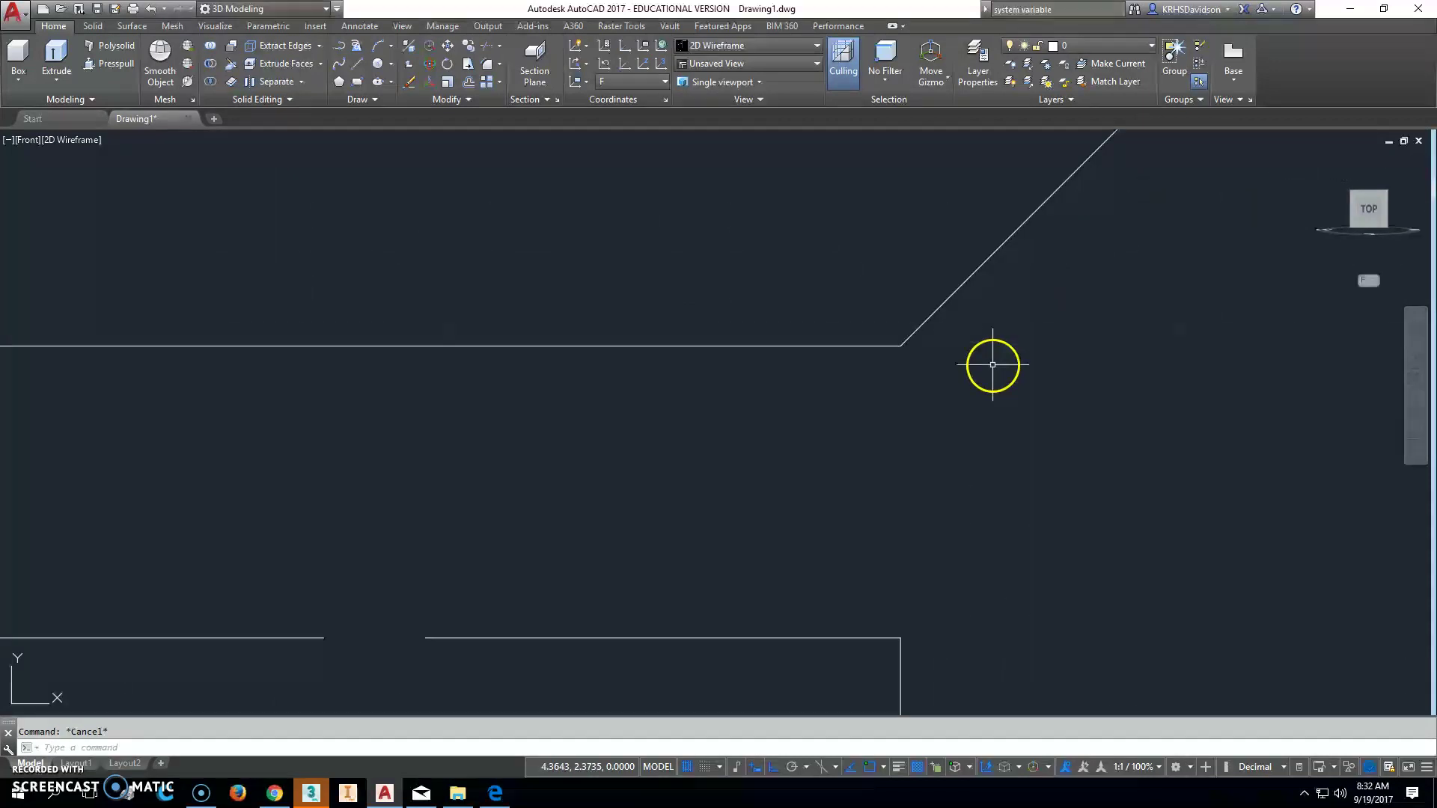
scroll(998, 356, down, 5)
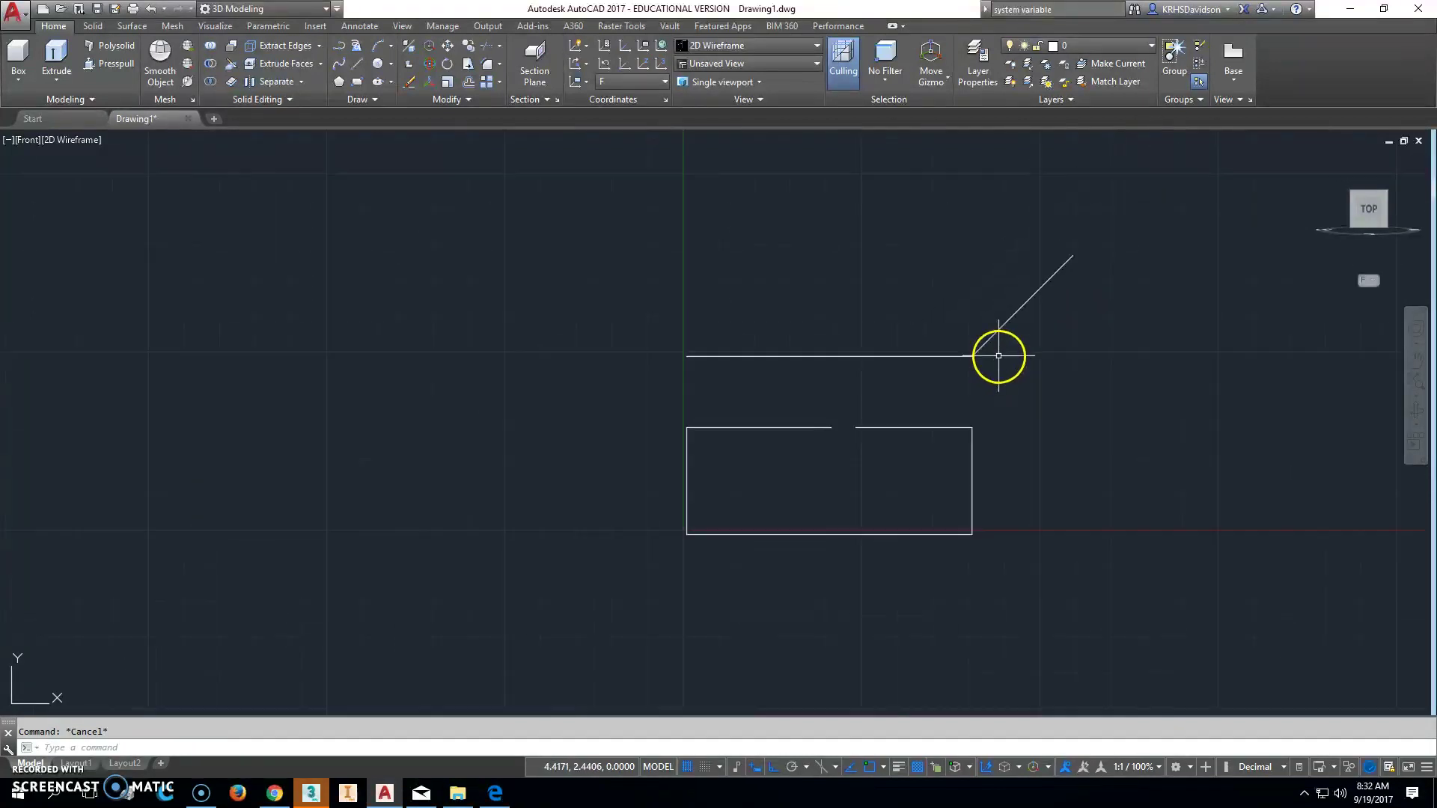
Extend the 45° diagonal's lower end down to the profile's right top segment.
click(501, 51)
click(513, 102)
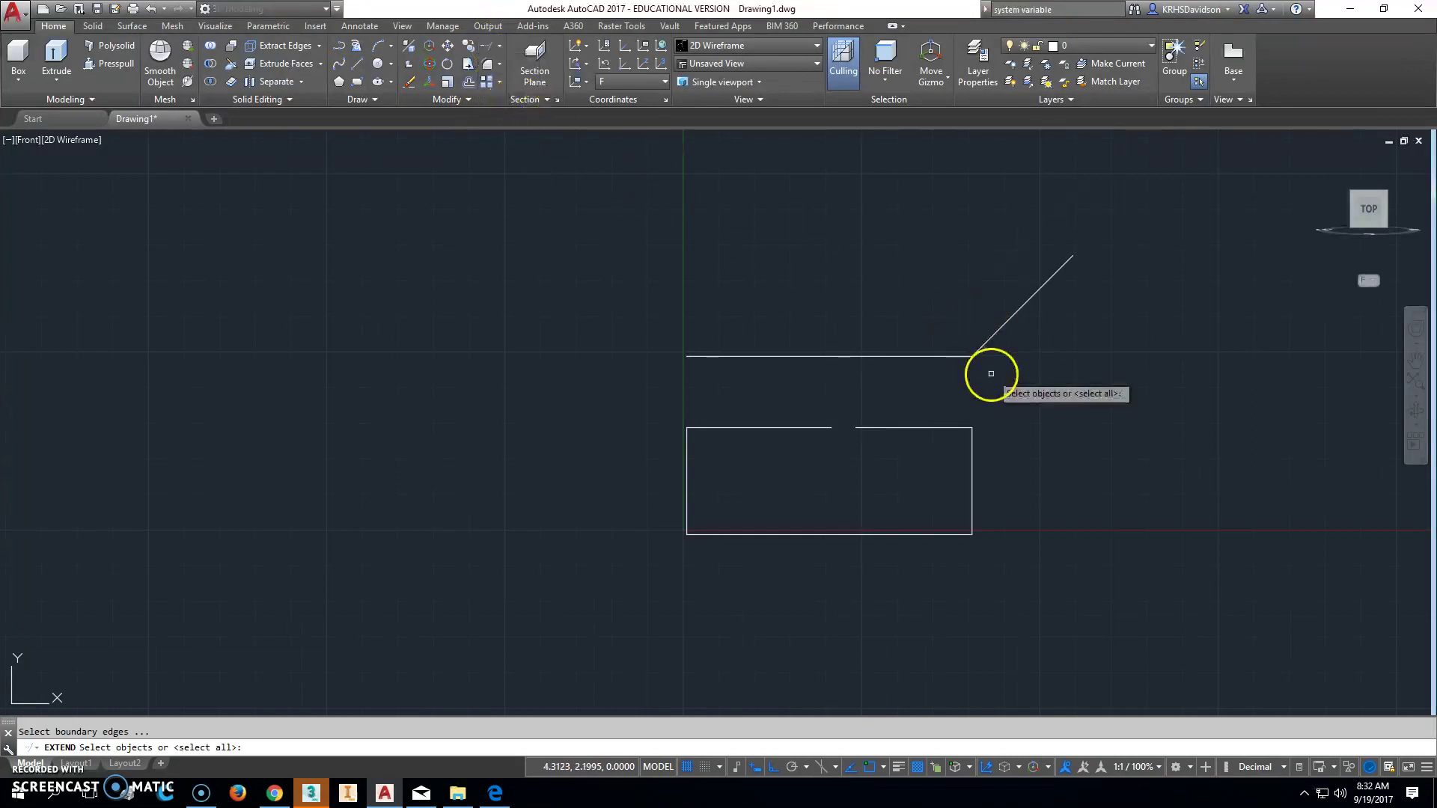
key(Return)
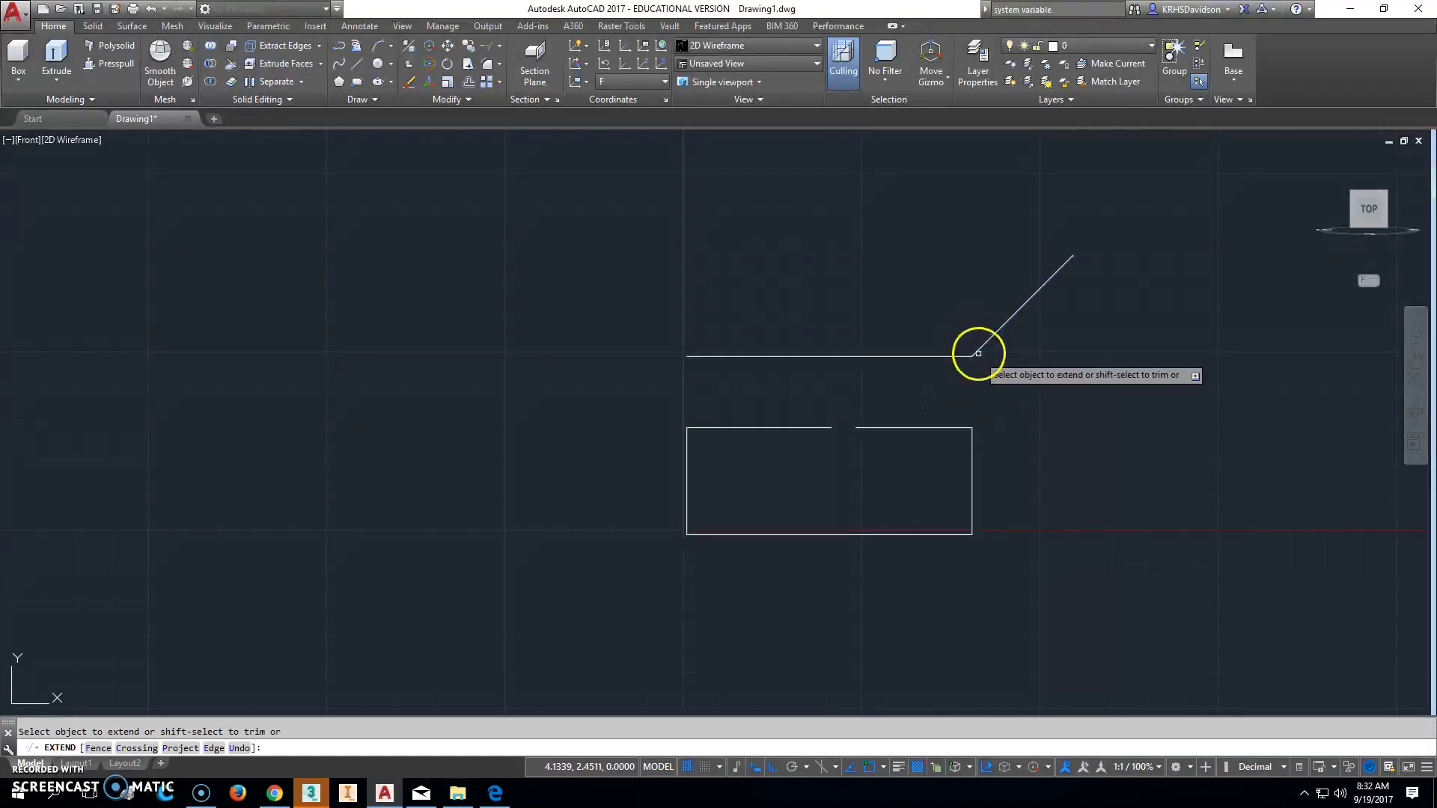
click(978, 350)
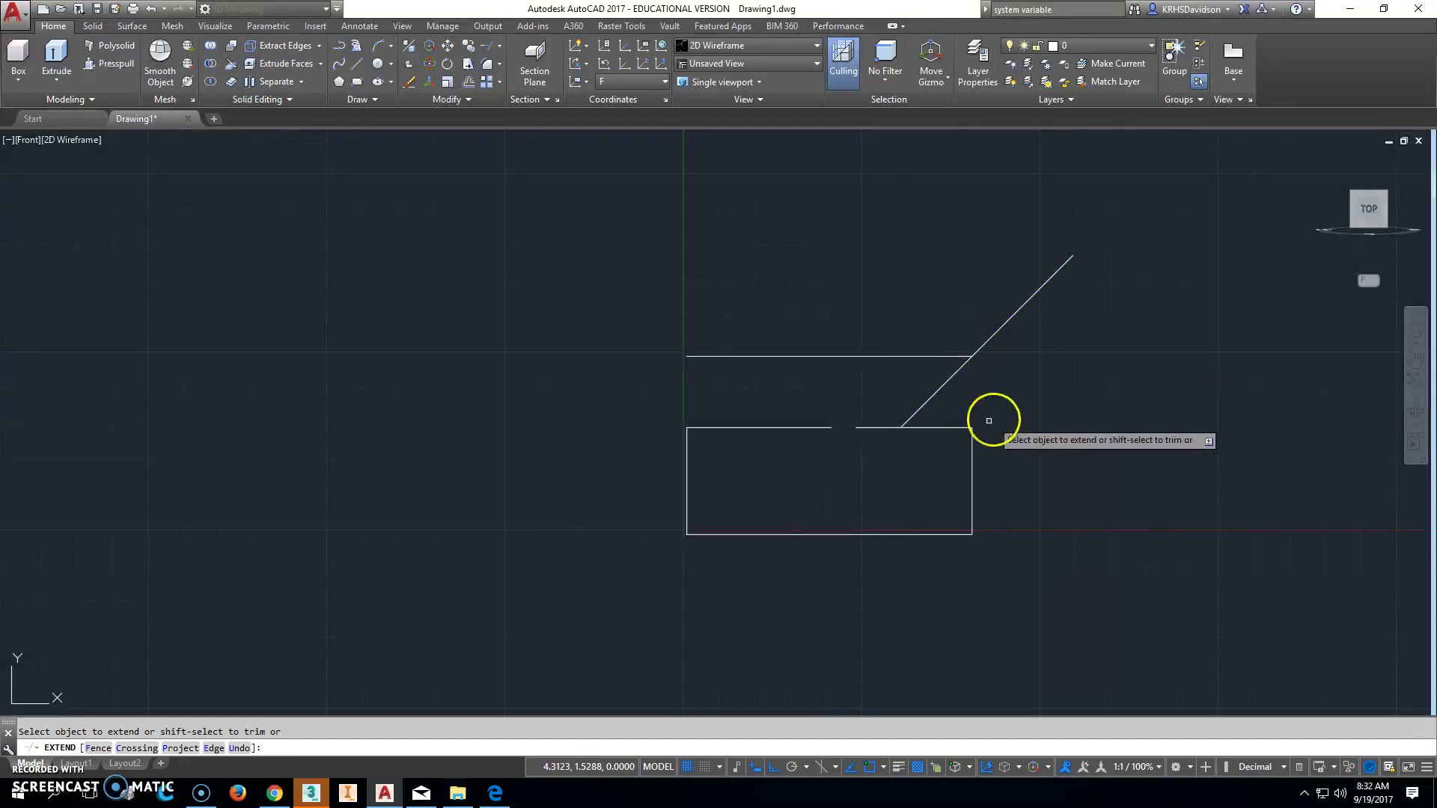
key(Escape)
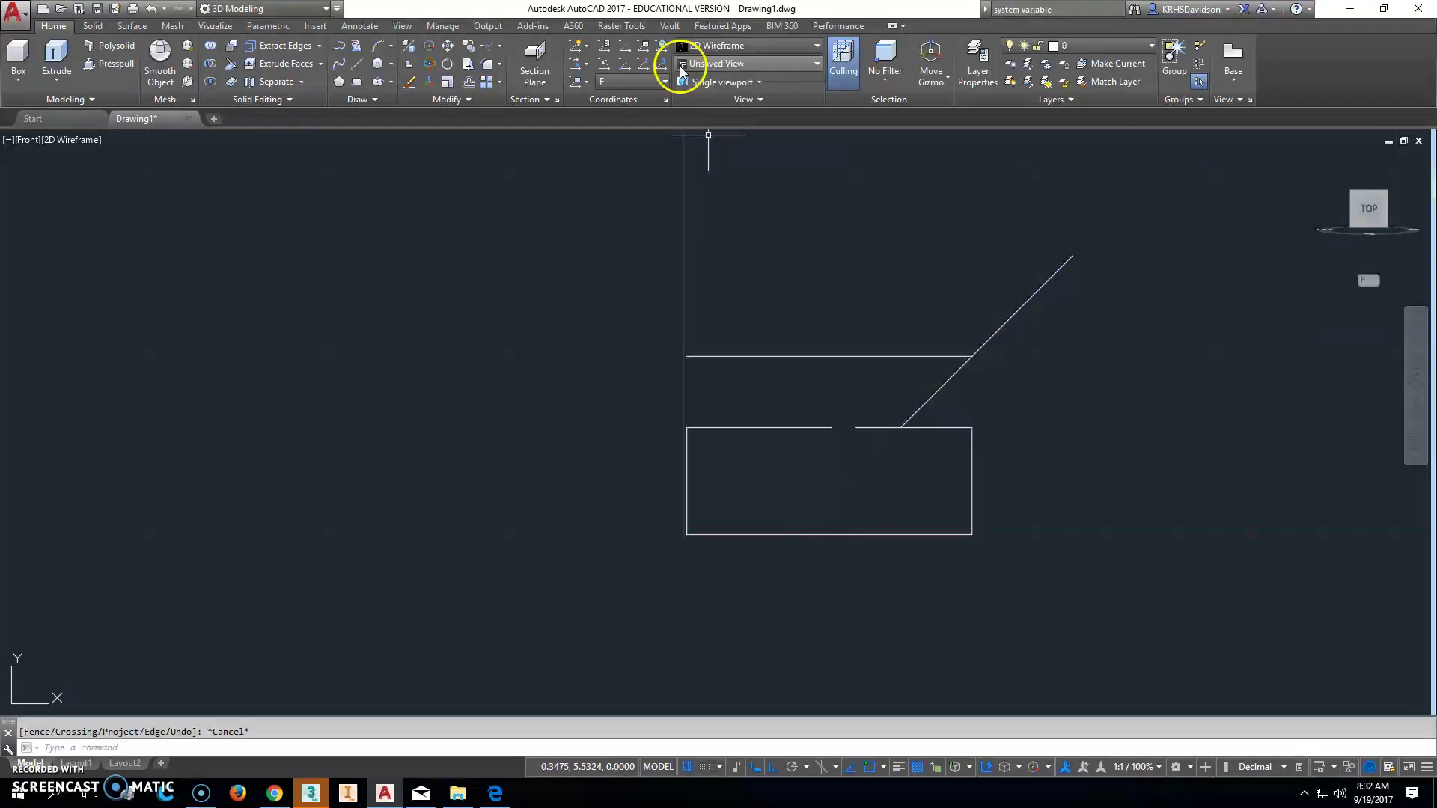
Mirror the diagonal about a vertical axis through the gap's centre, keeping the original.
click(461, 102)
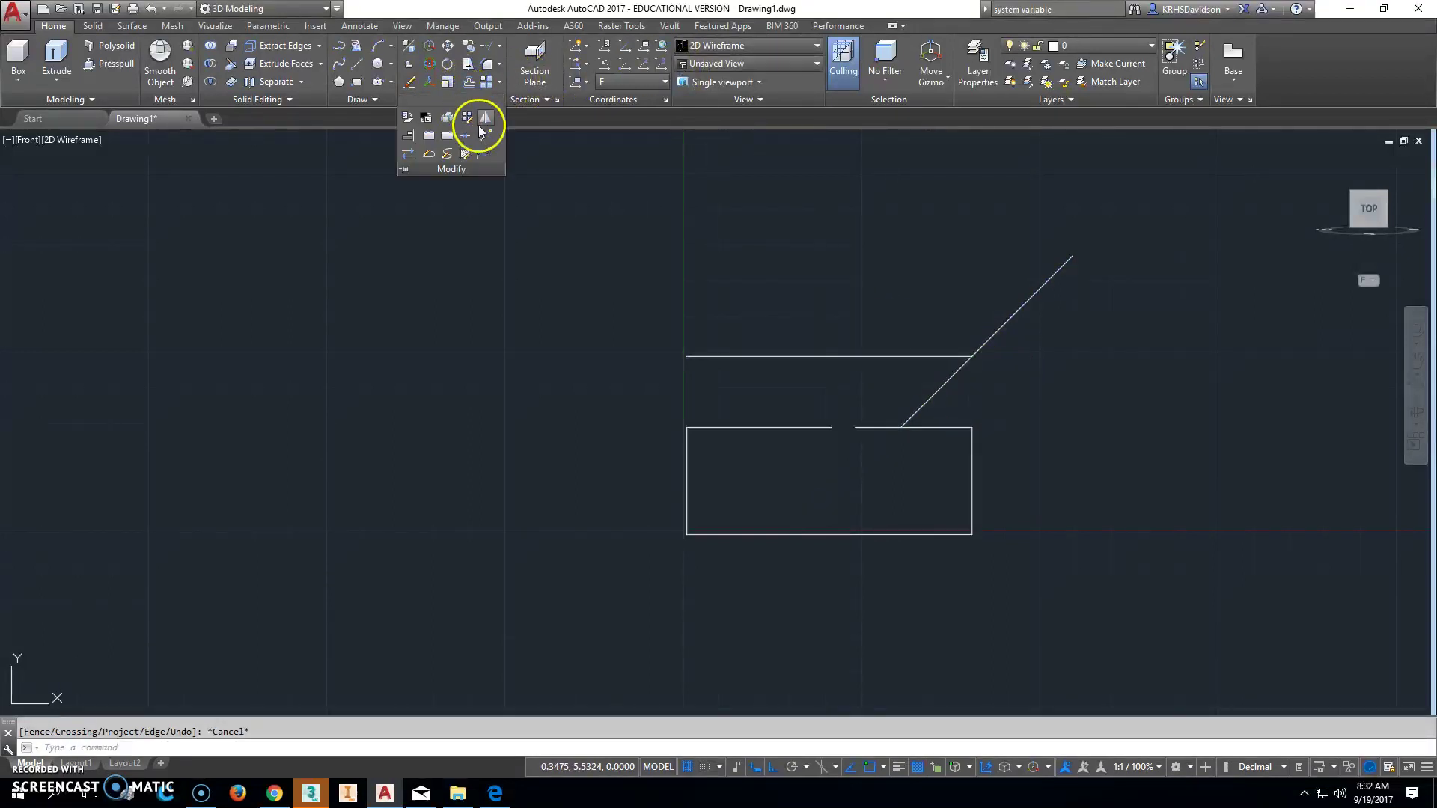
click(485, 120)
click(927, 401)
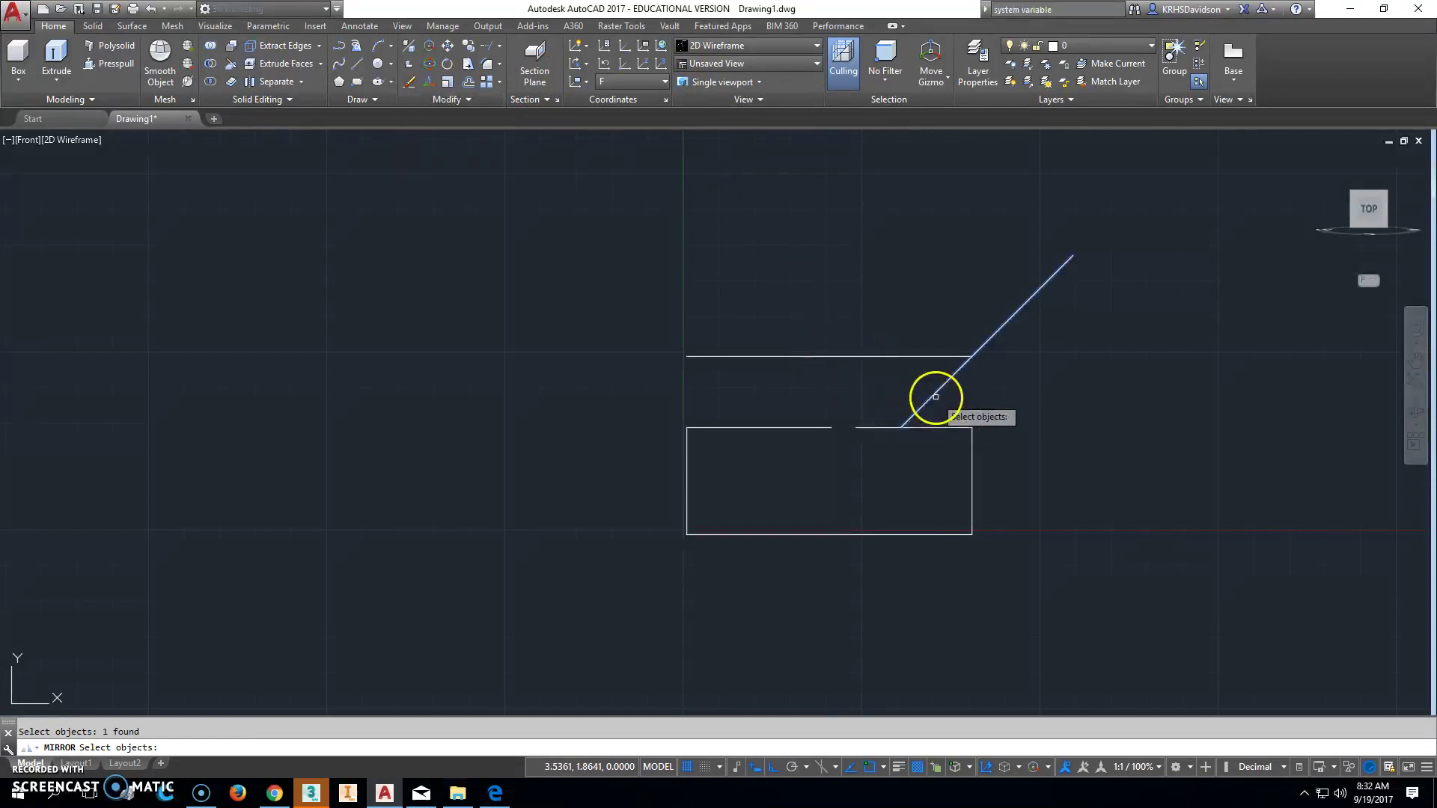
key(Return)
click(831, 358)
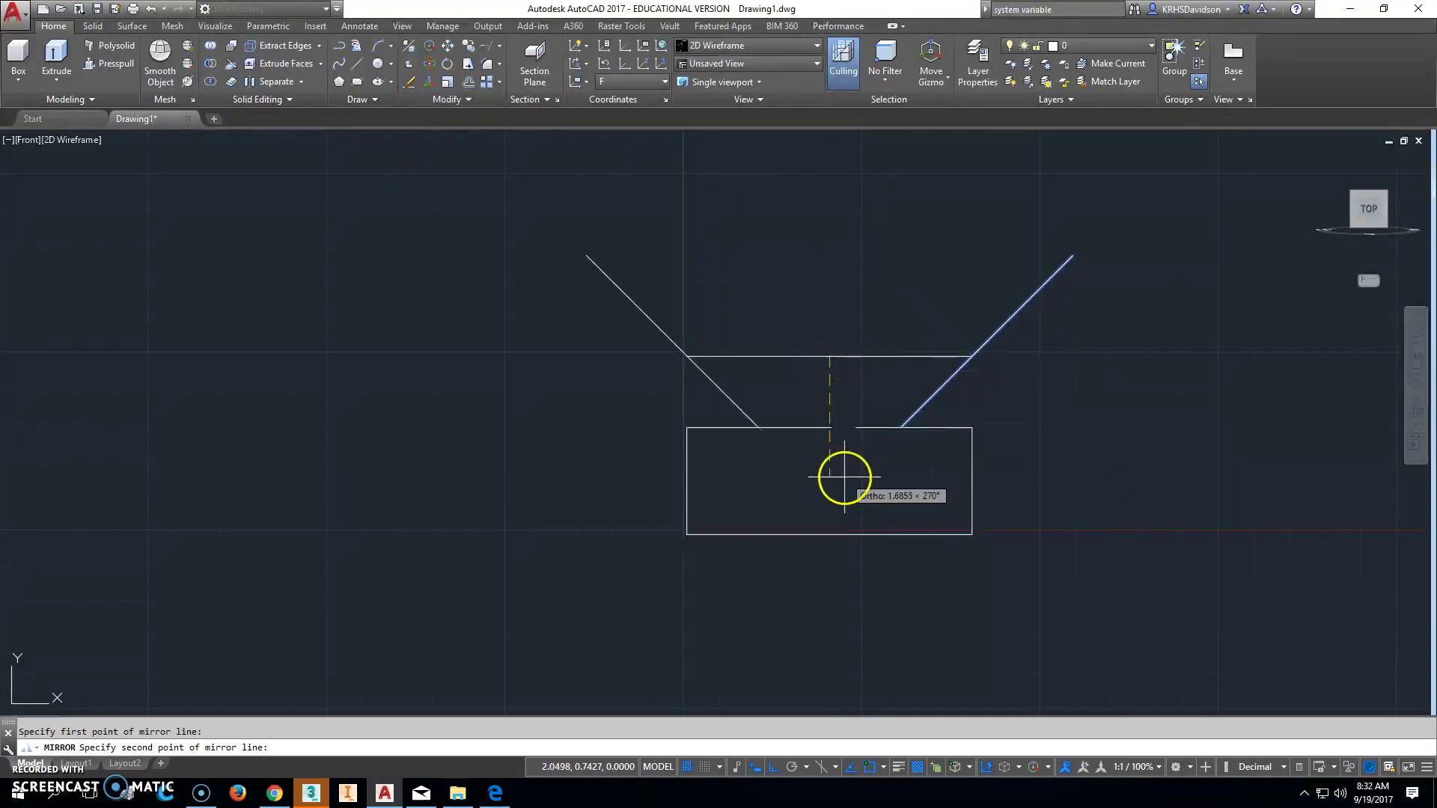
click(844, 477)
right_click(845, 478)
click(868, 486)
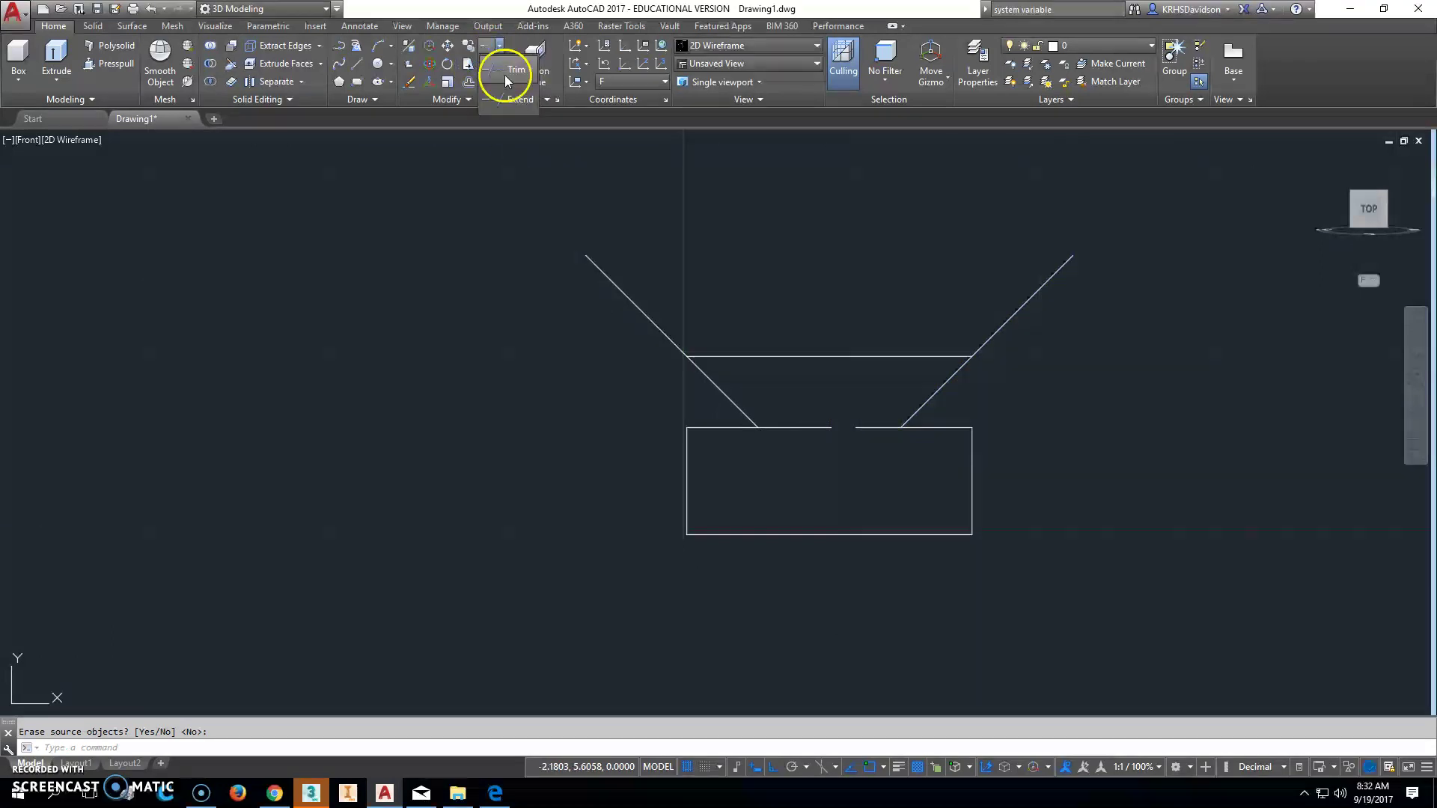
Trim the excess diagonal ends and notch edges, leaving a closed dovetail outline.
click(504, 76)
key(Return)
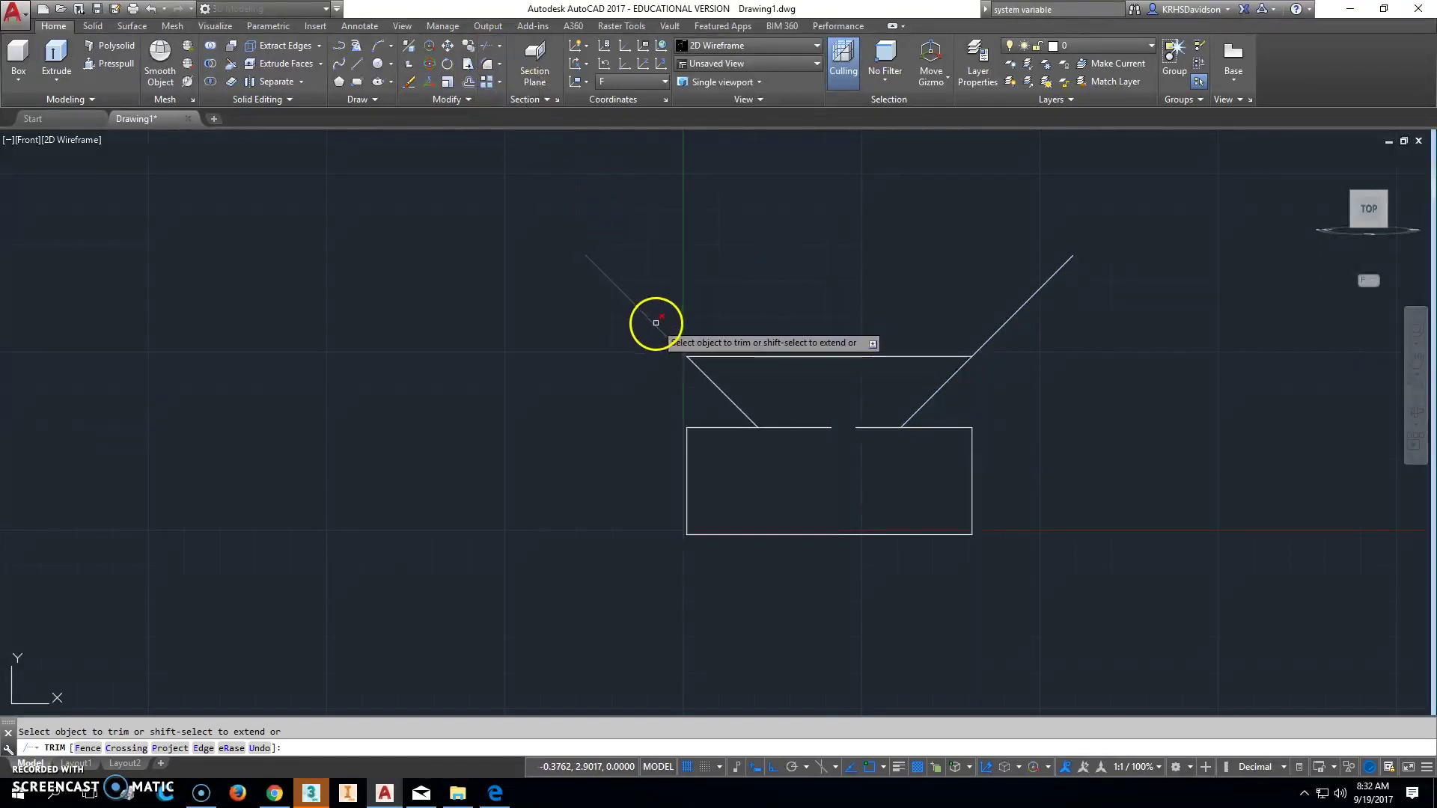
click(656, 323)
click(796, 425)
click(870, 427)
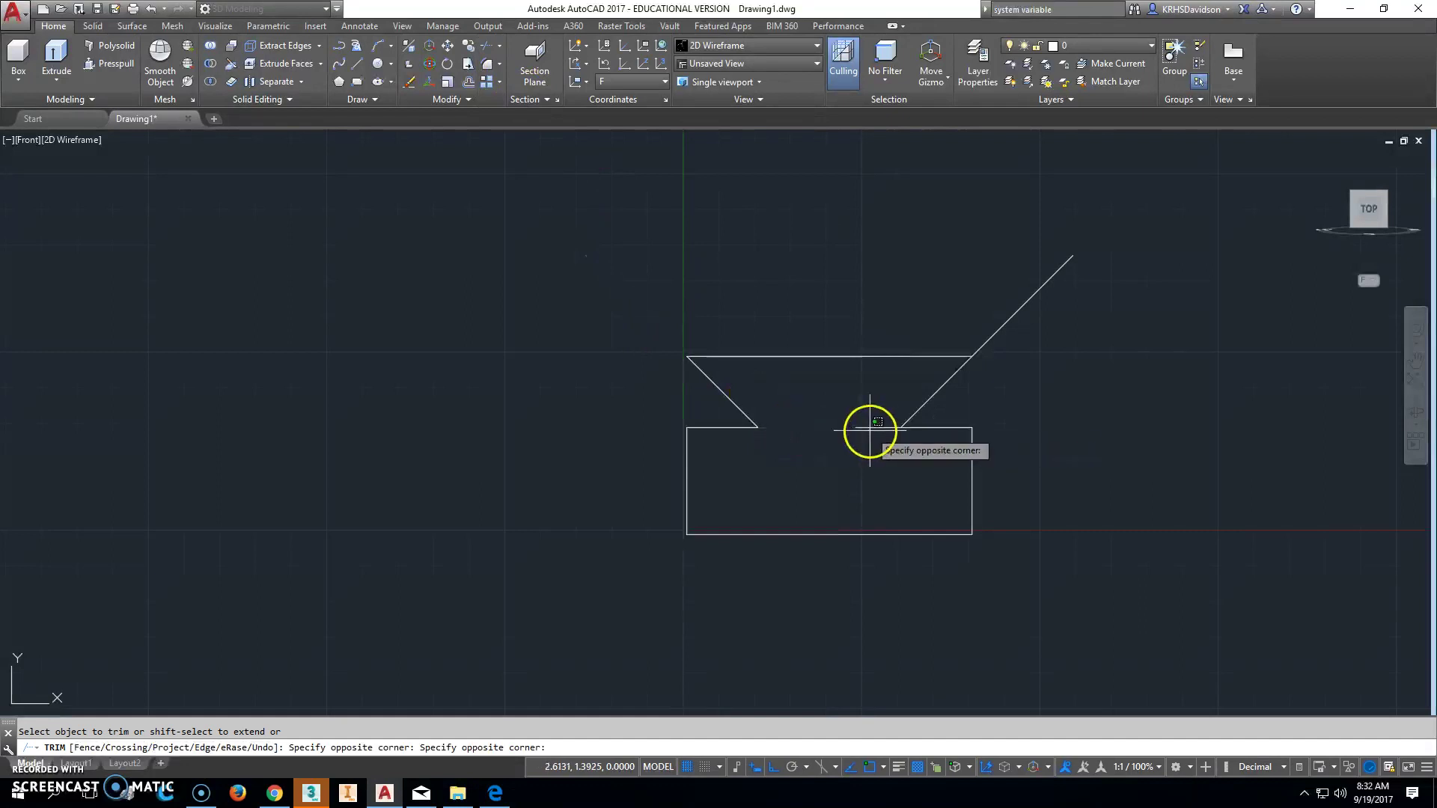
click(988, 337)
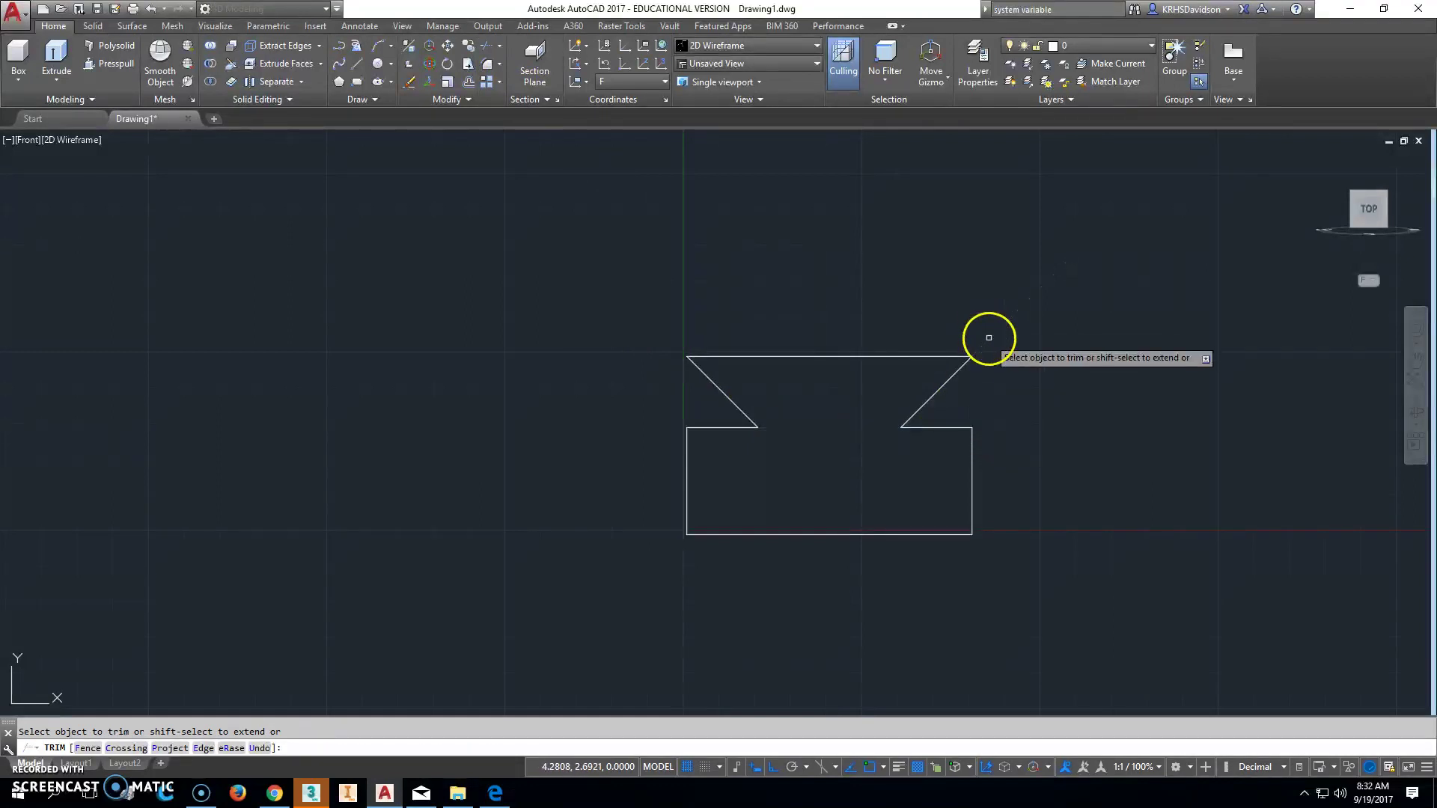
right_click(988, 338)
click(1058, 347)
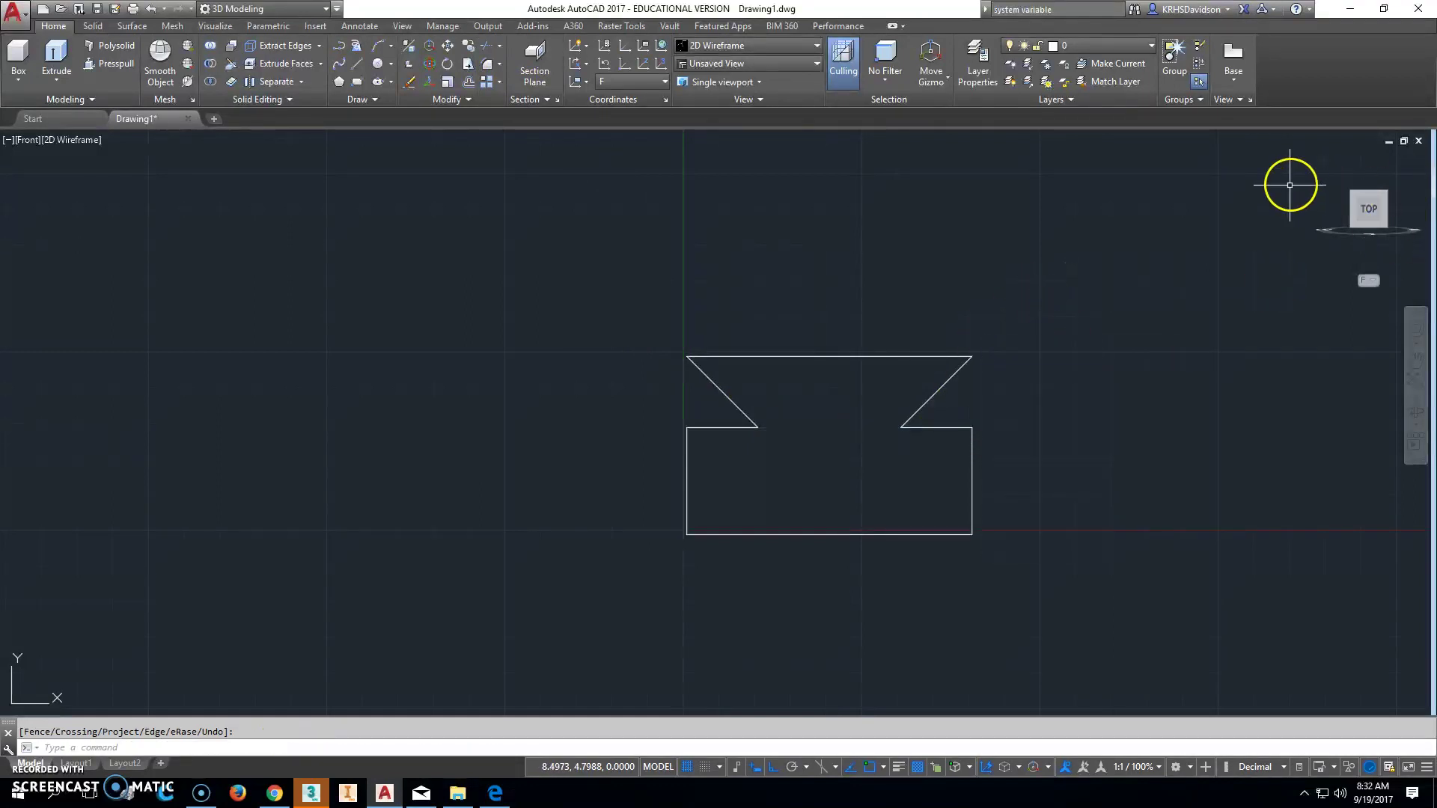
drag(1367, 211, 1304, 153)
From the Home isometric view, press-pull the dovetail profile into a solid and zoom extents.
click(1320, 158)
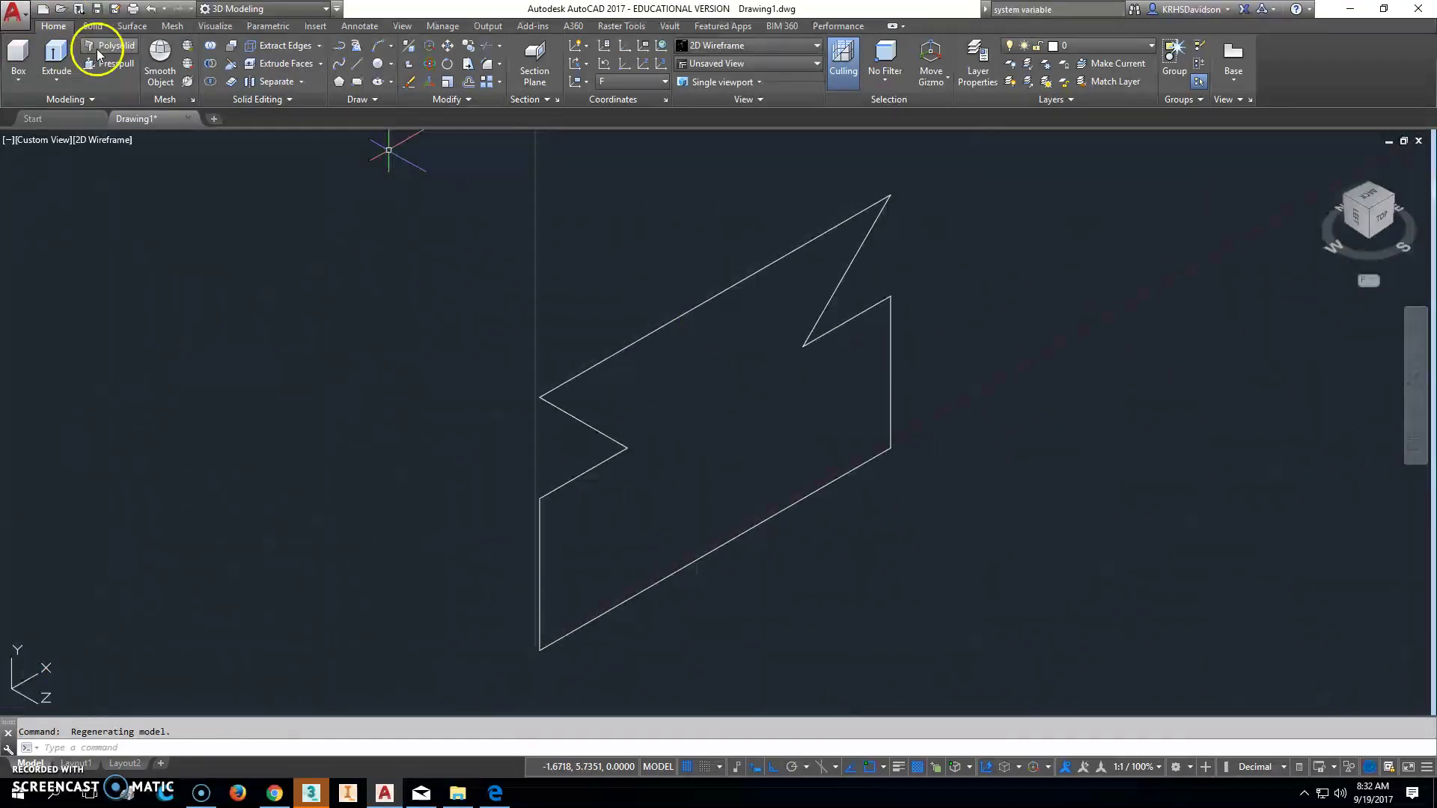
click(705, 410)
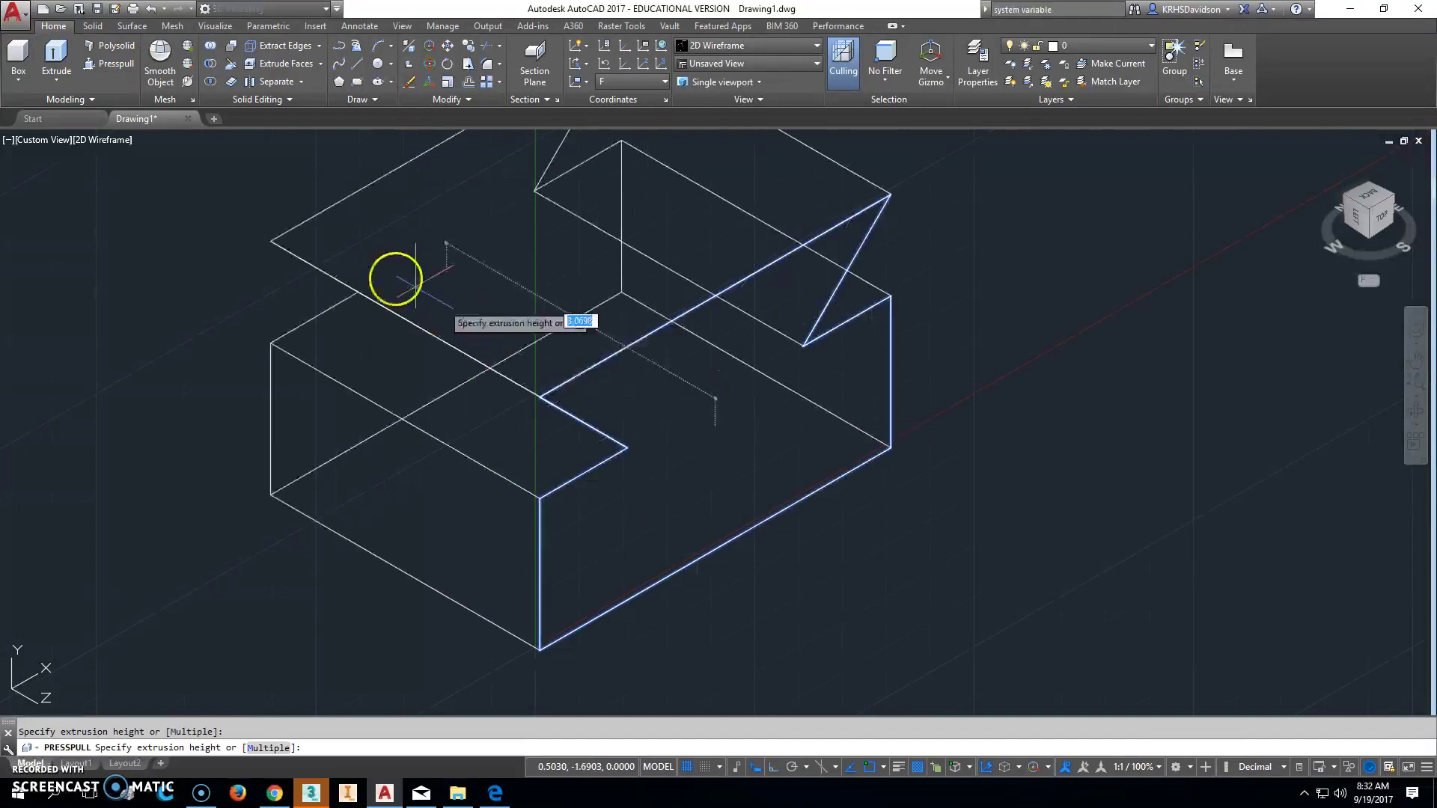
click(365, 281)
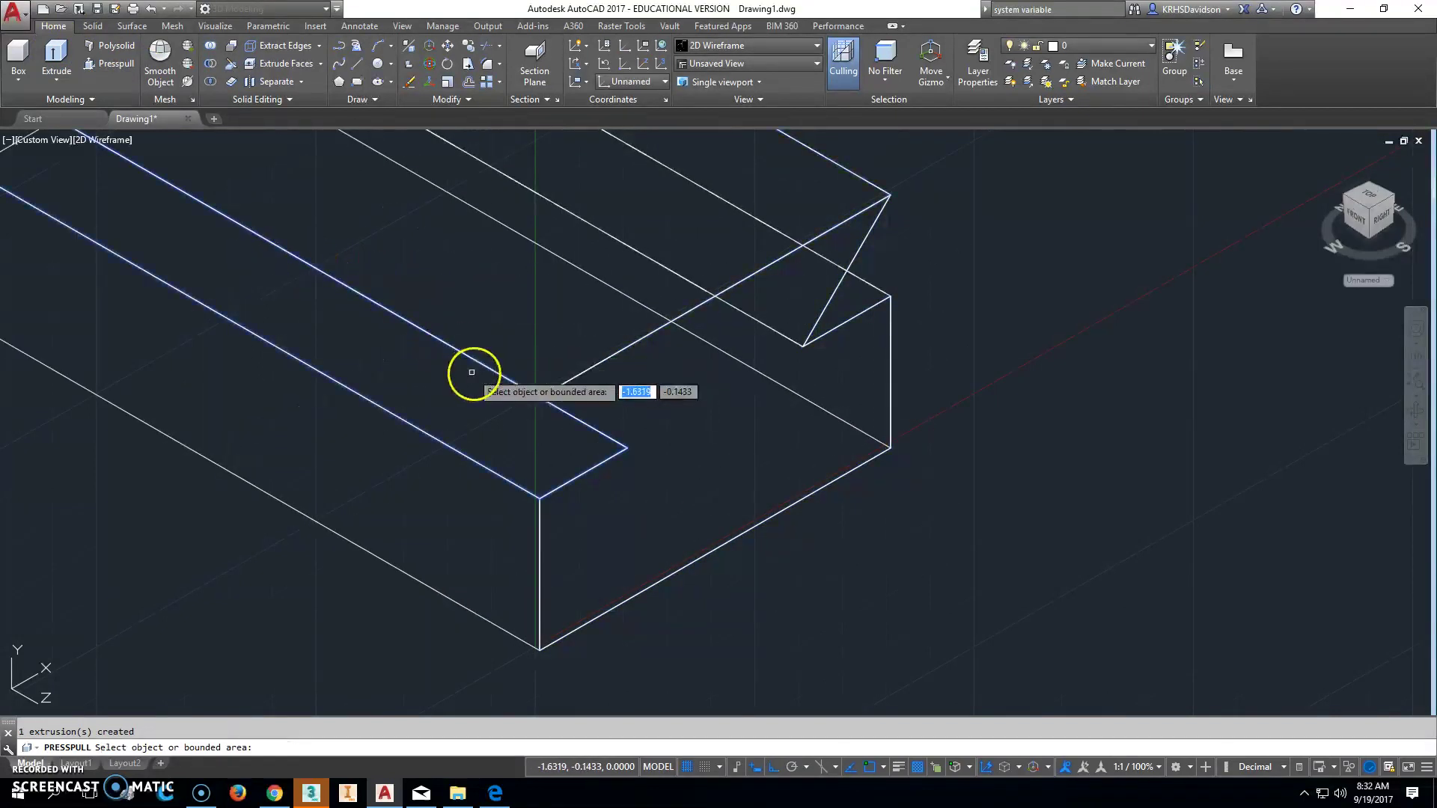
key(Return)
middle_click(574, 401)
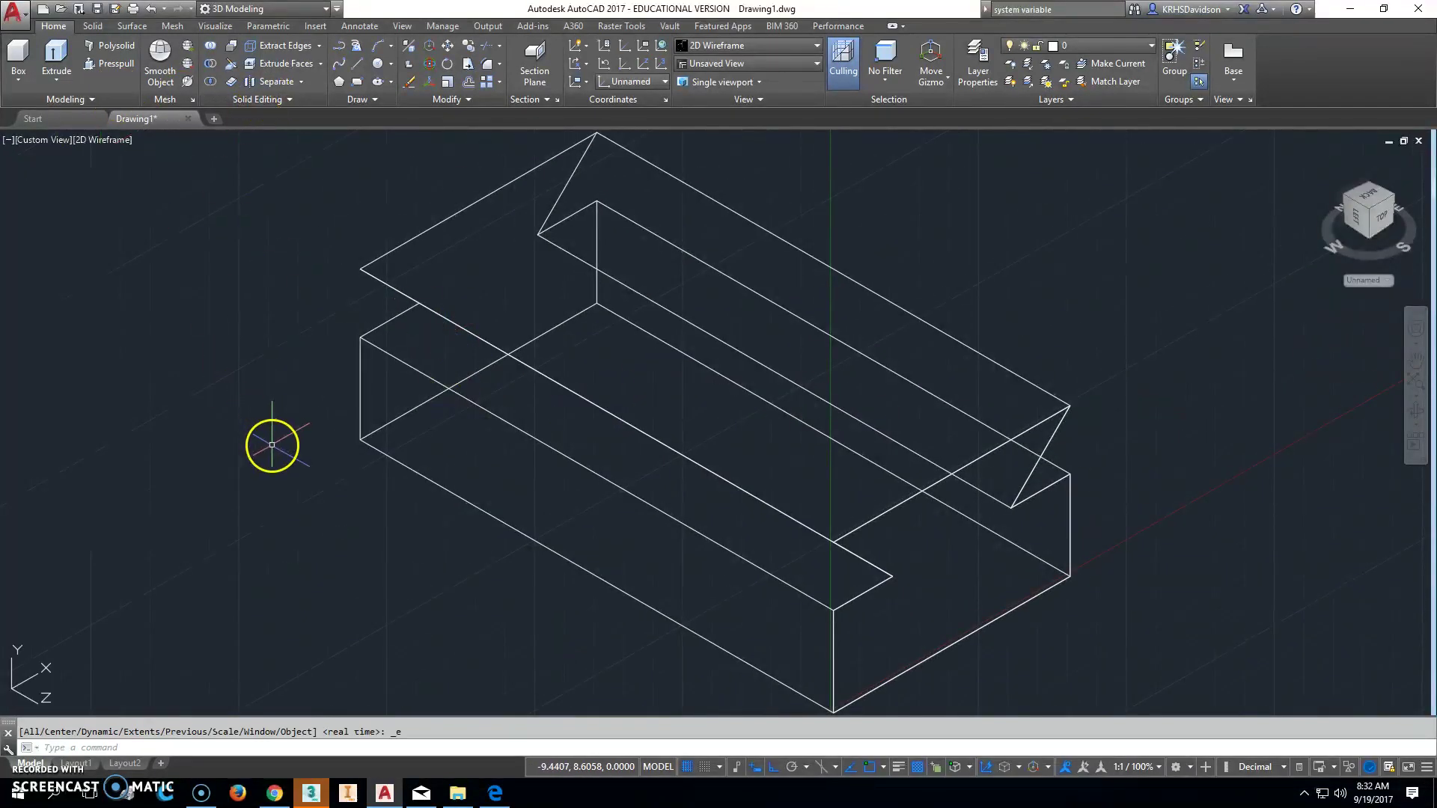
text(l)
key(Return)
click(152, 558)
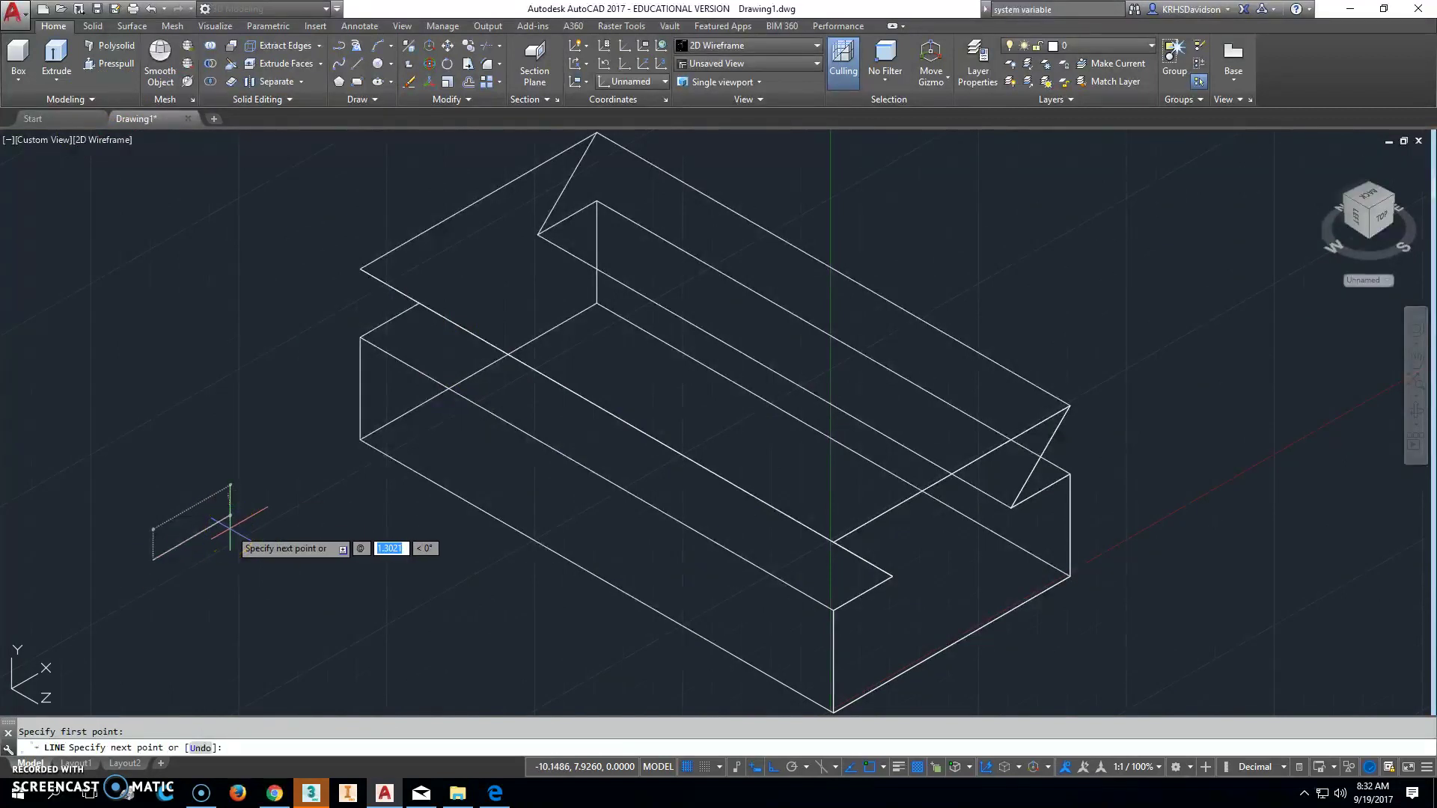
key(Tab)
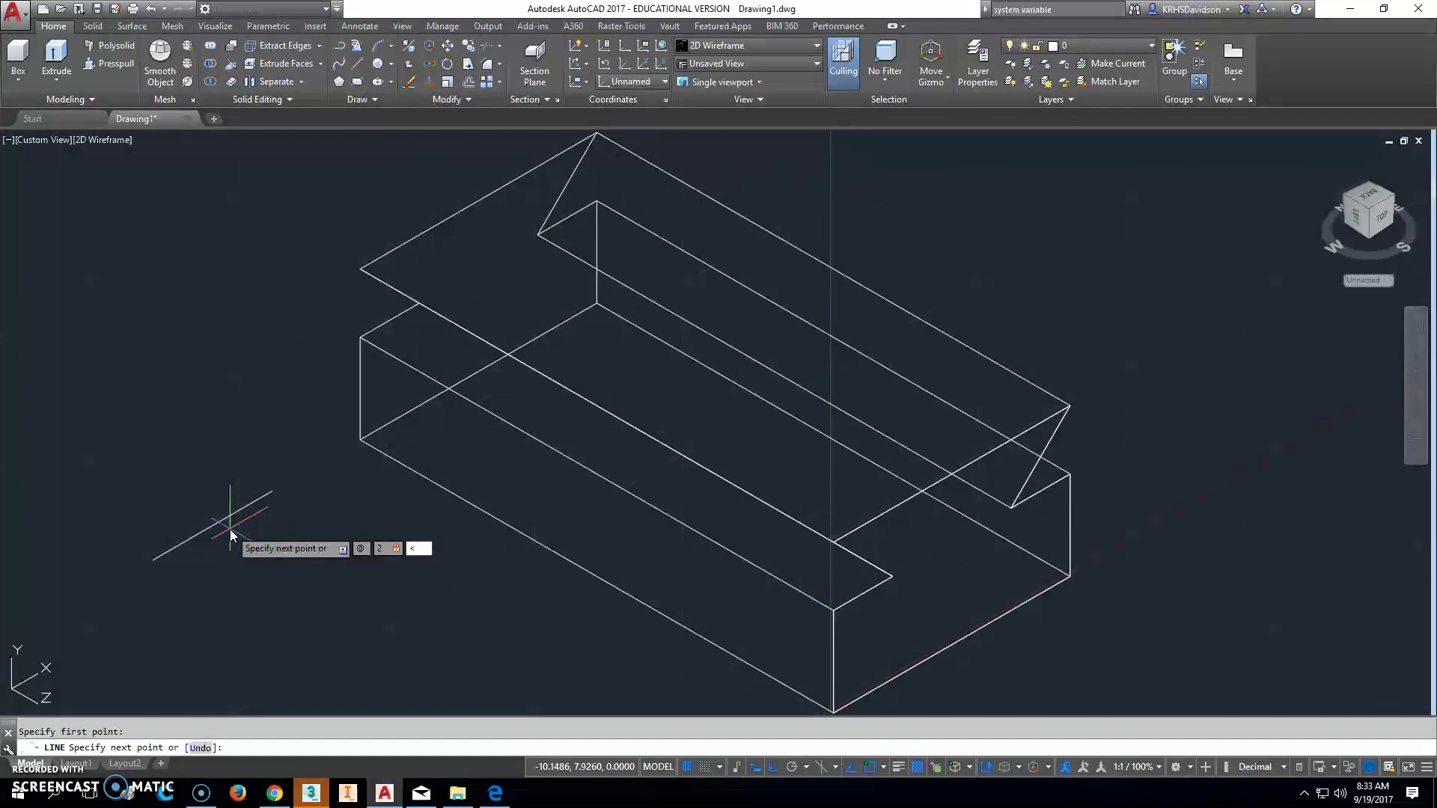
text(45)
key(Return)
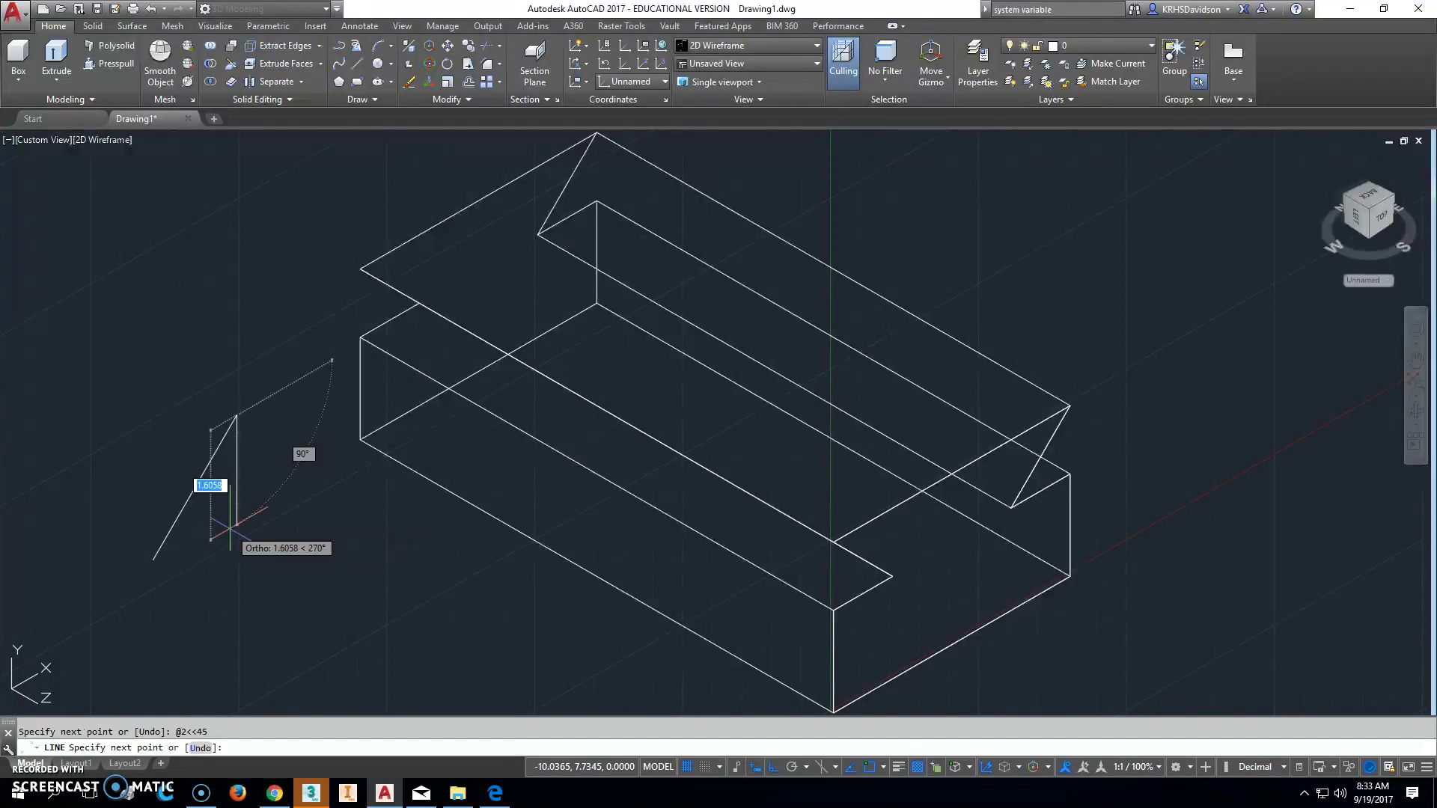
click(254, 517)
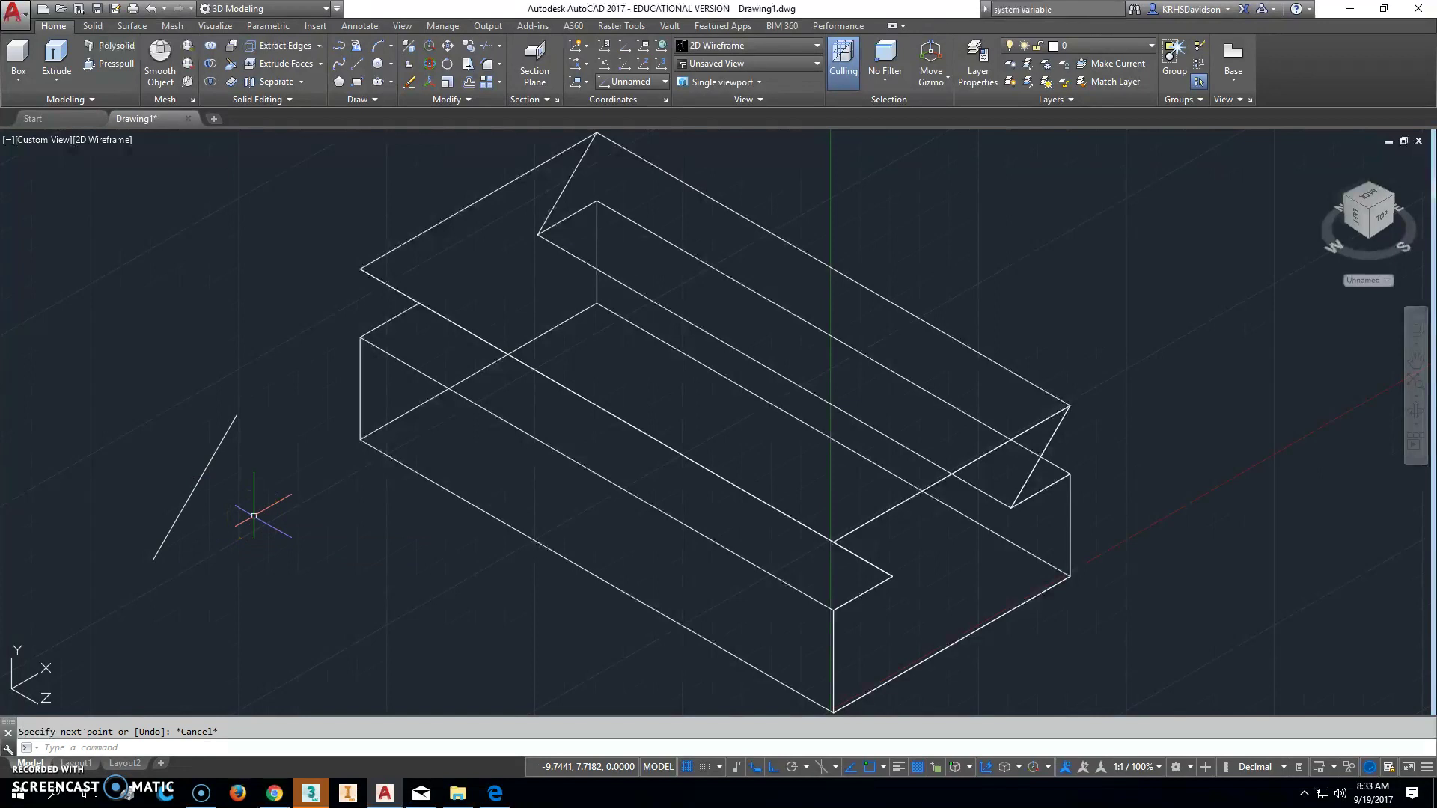
click(209, 463)
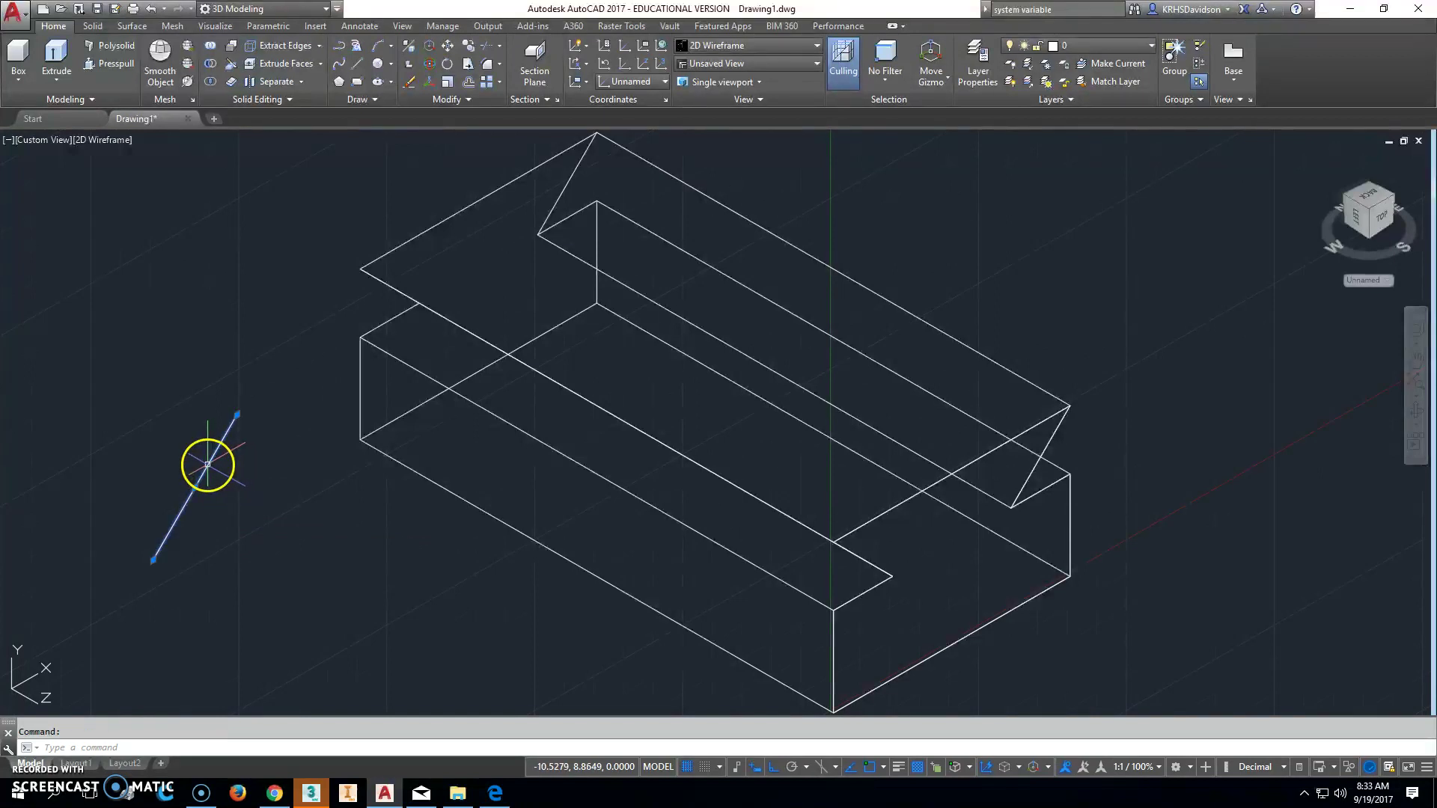
key(Delete)
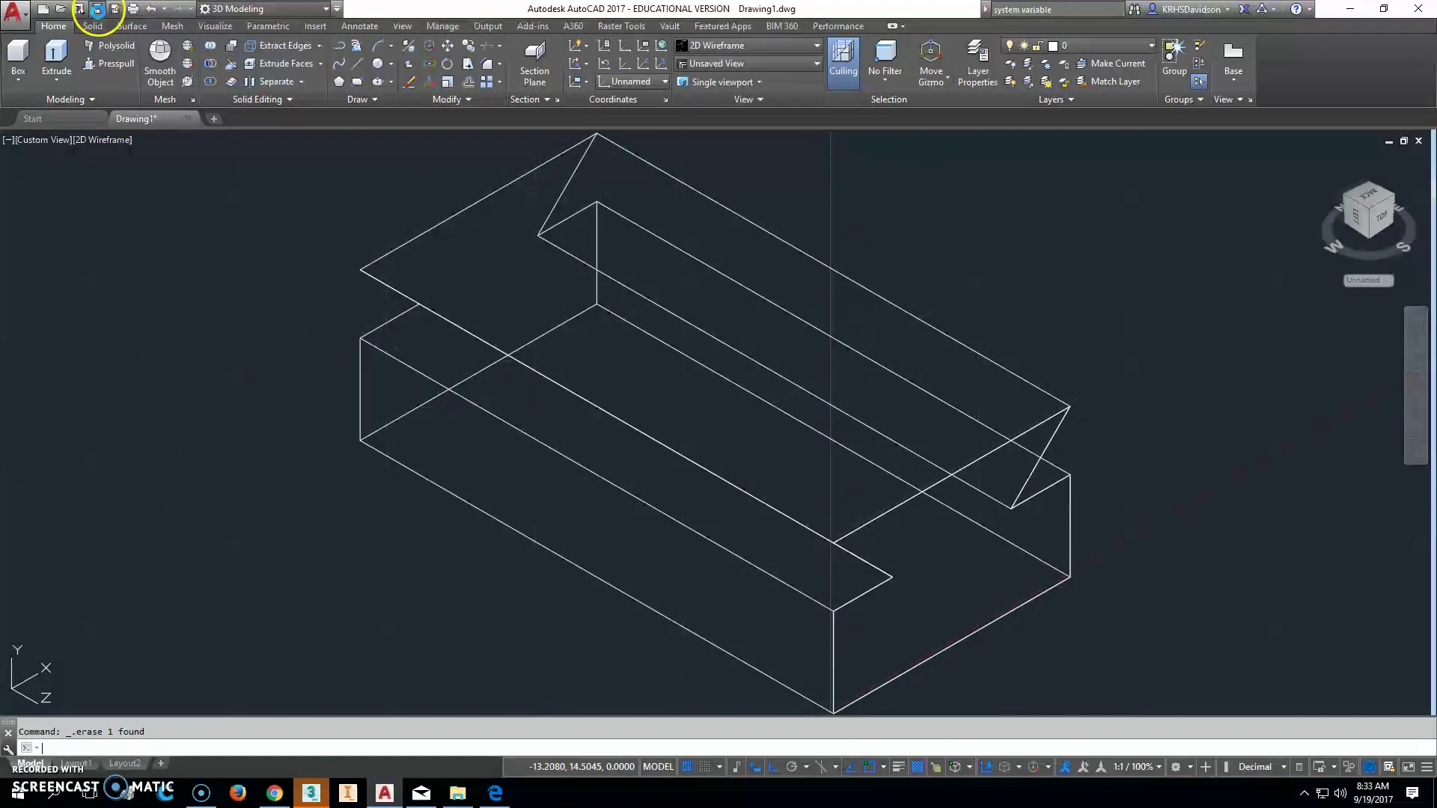
Save the drawing as '209-6-50 Dovetail Slide' in Documents, then cancel a repeat Save As.
click(96, 10)
drag(747, 322, 749, 471)
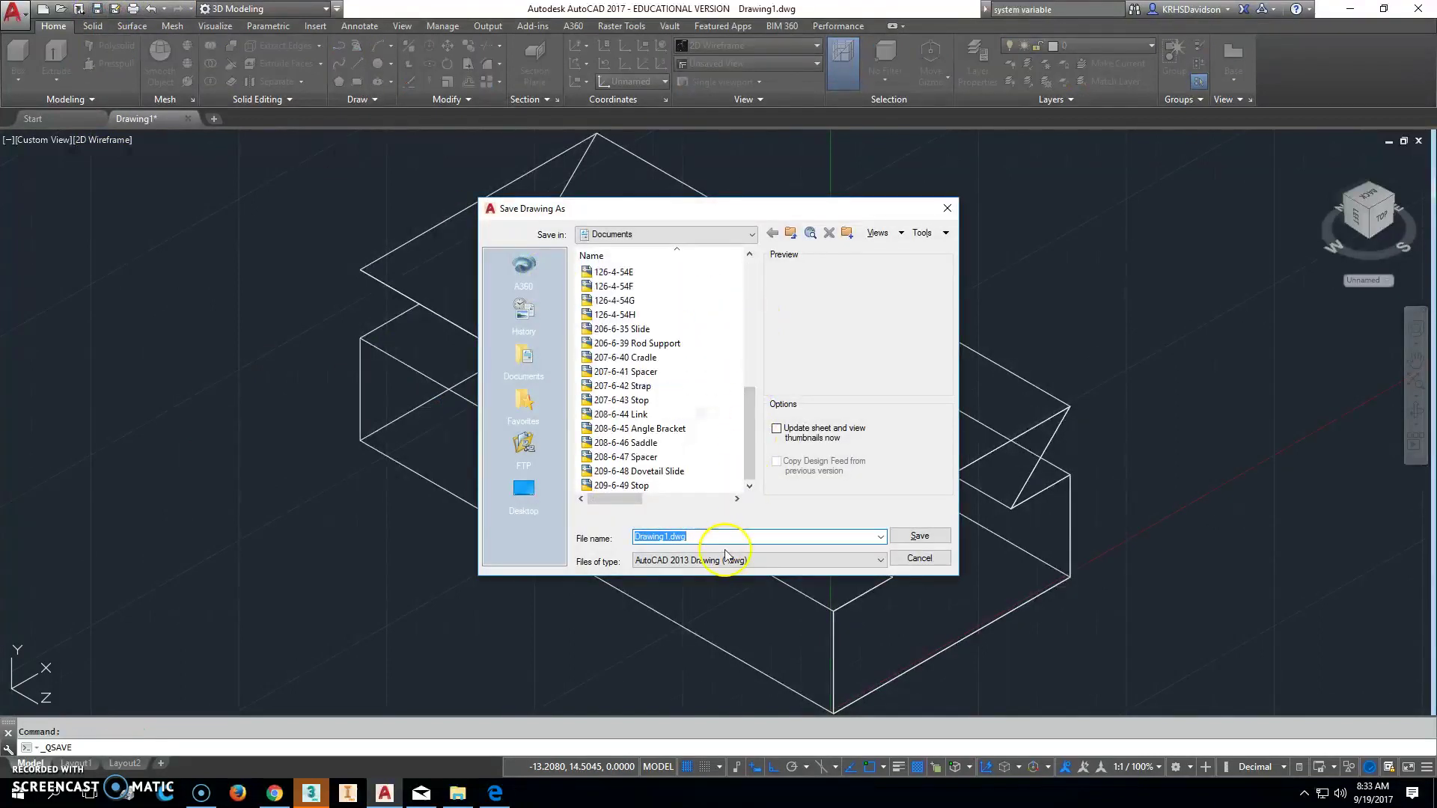
click(701, 535)
text(209-)
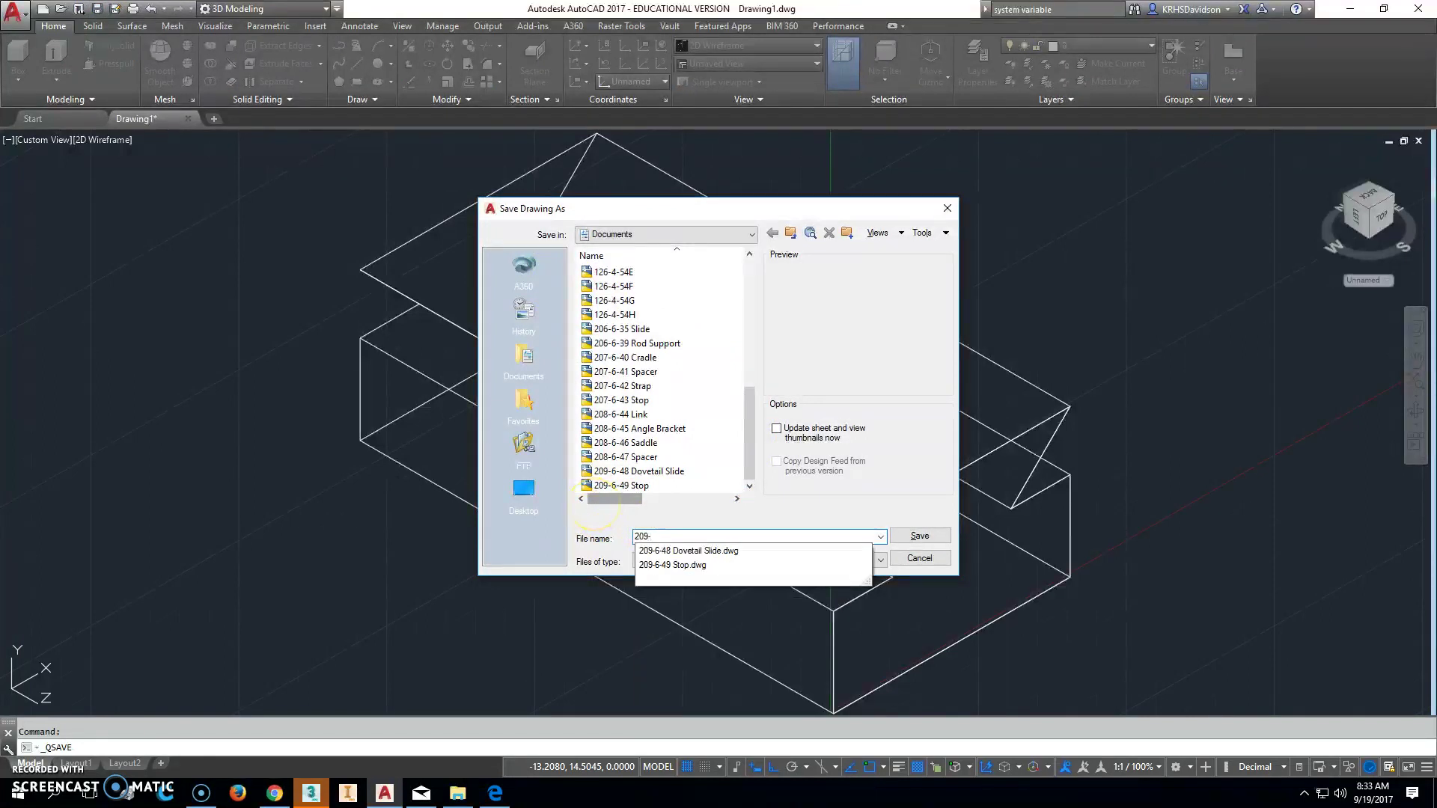
text(6-50 Dovetail Slide)
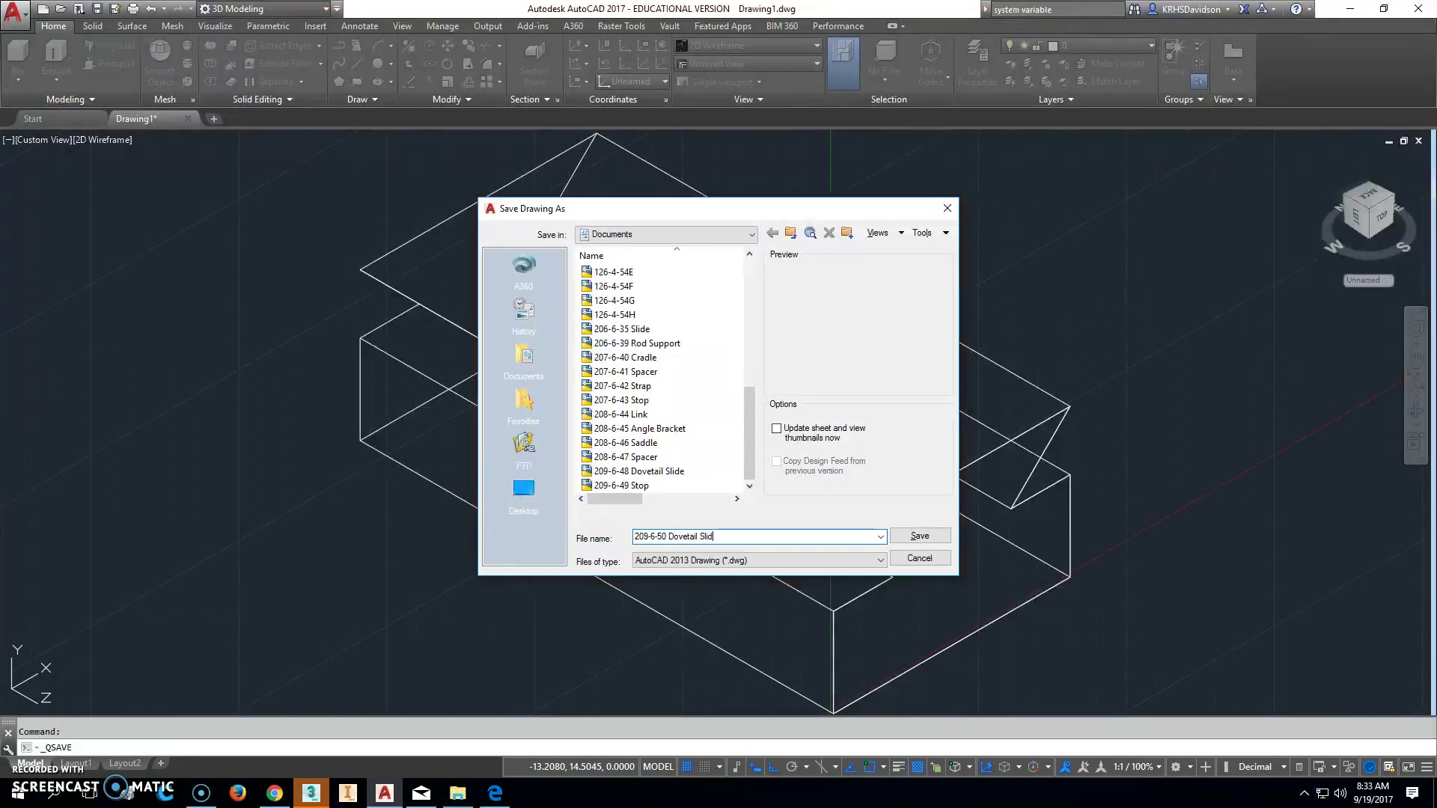
click(920, 538)
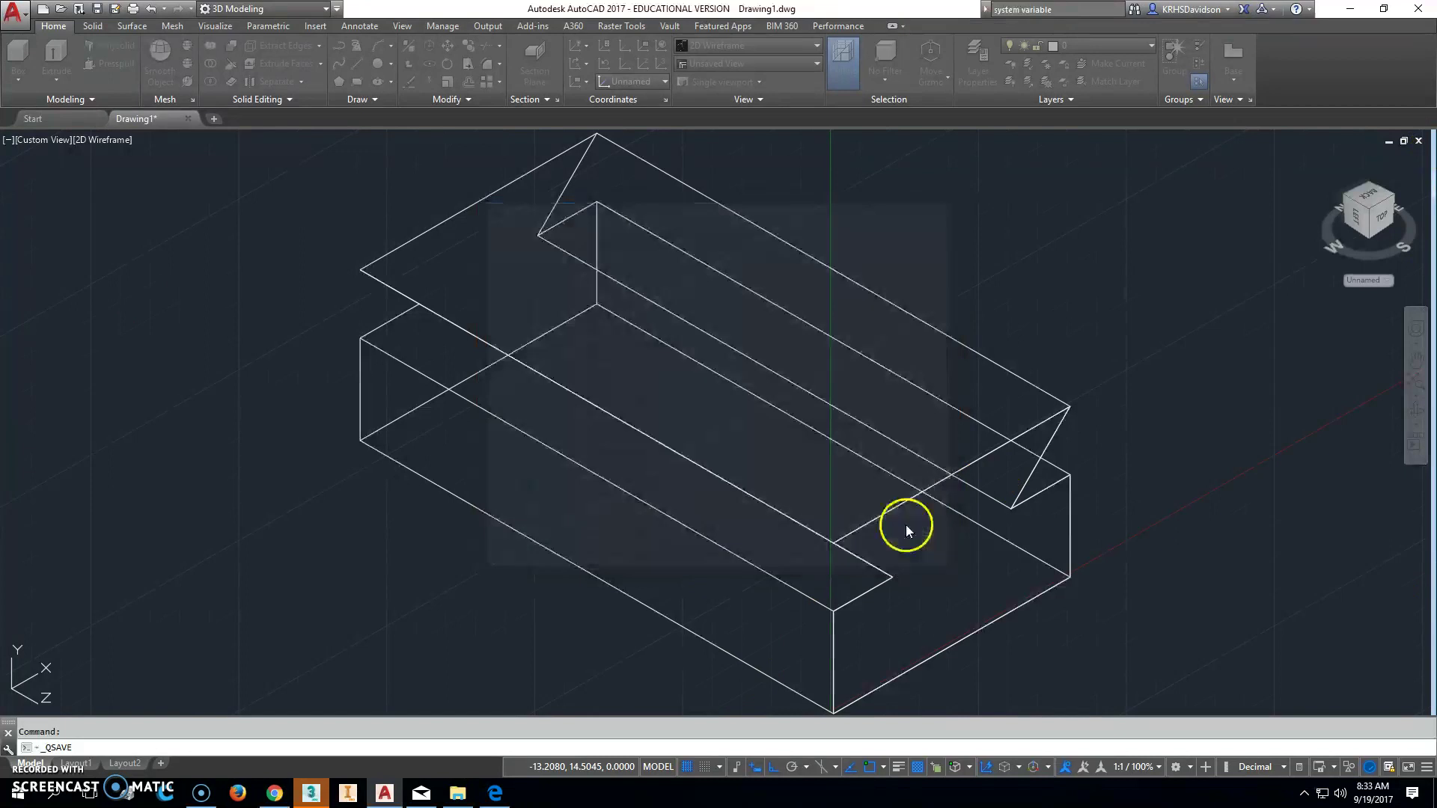
click(116, 12)
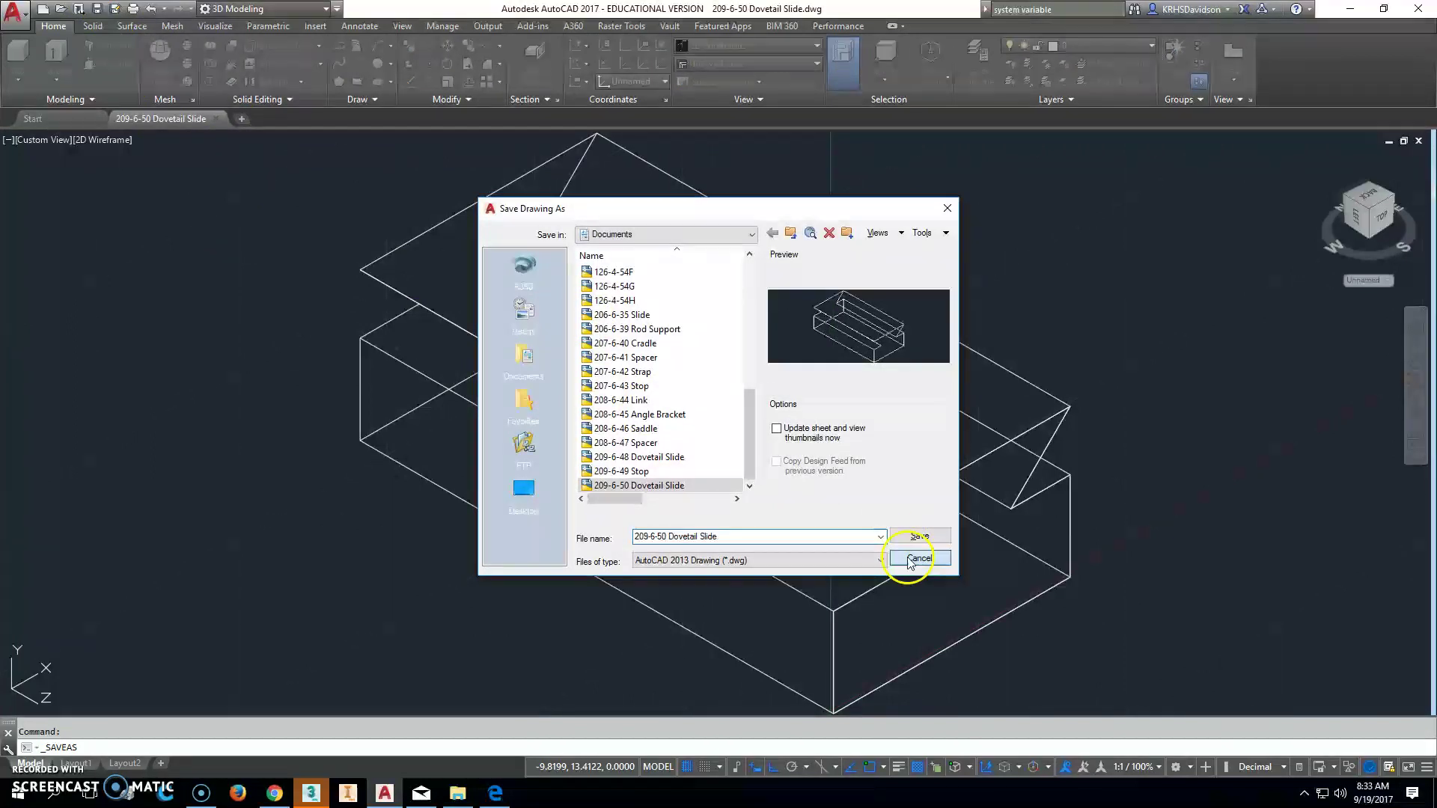
click(917, 561)
Plot the extents to DWG To PDF.pc3, centred on the page, after previewing.
key(ctrl+p)
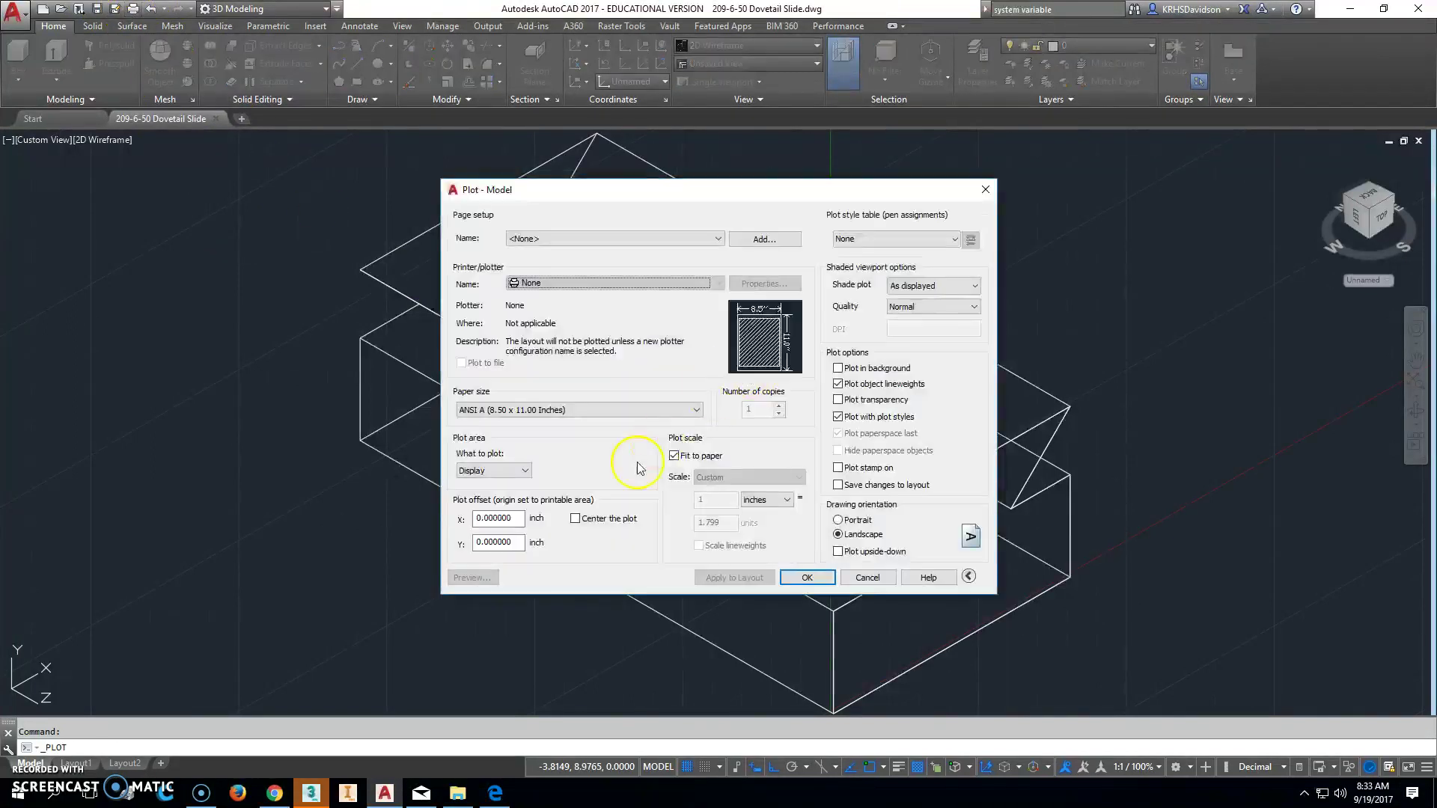
click(659, 284)
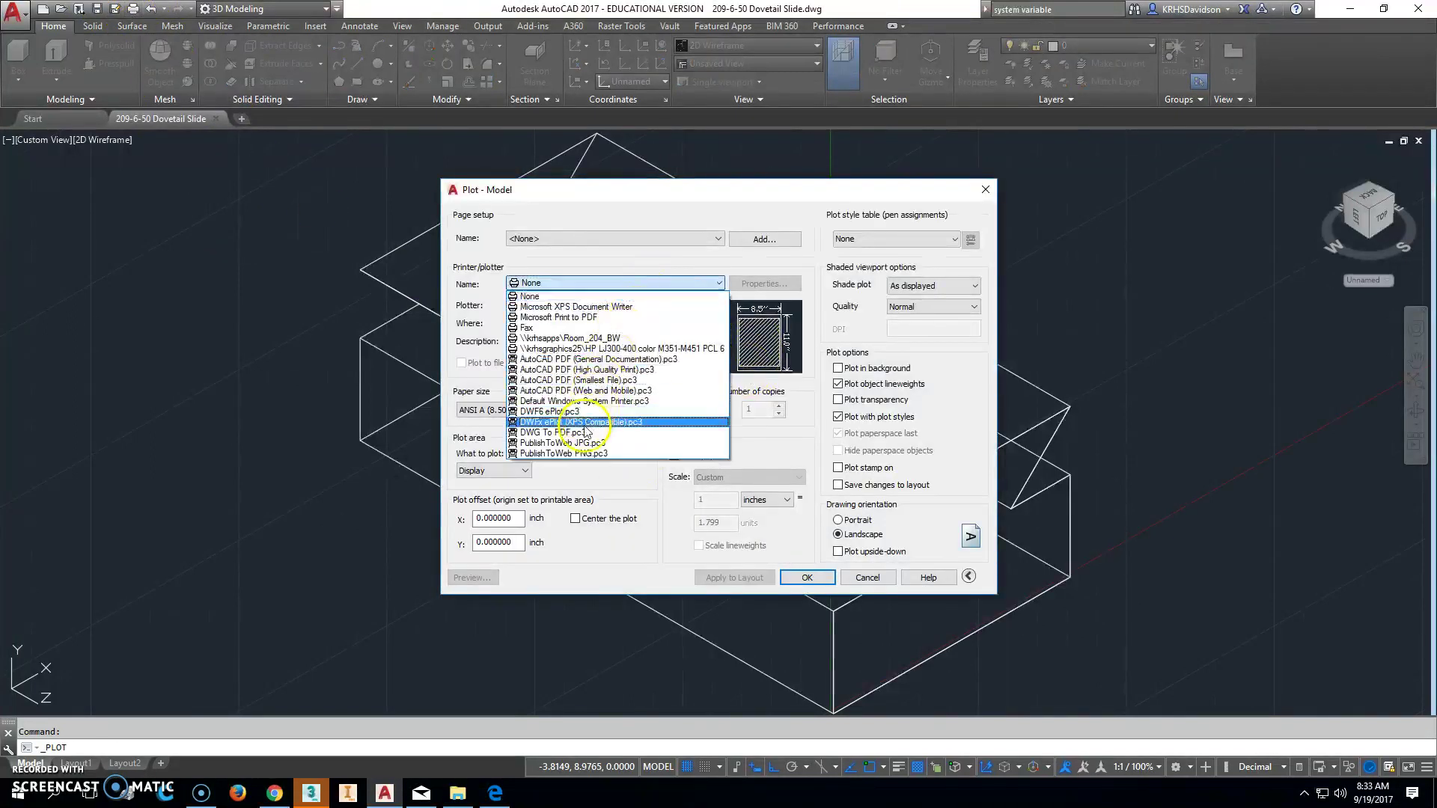
click(524, 472)
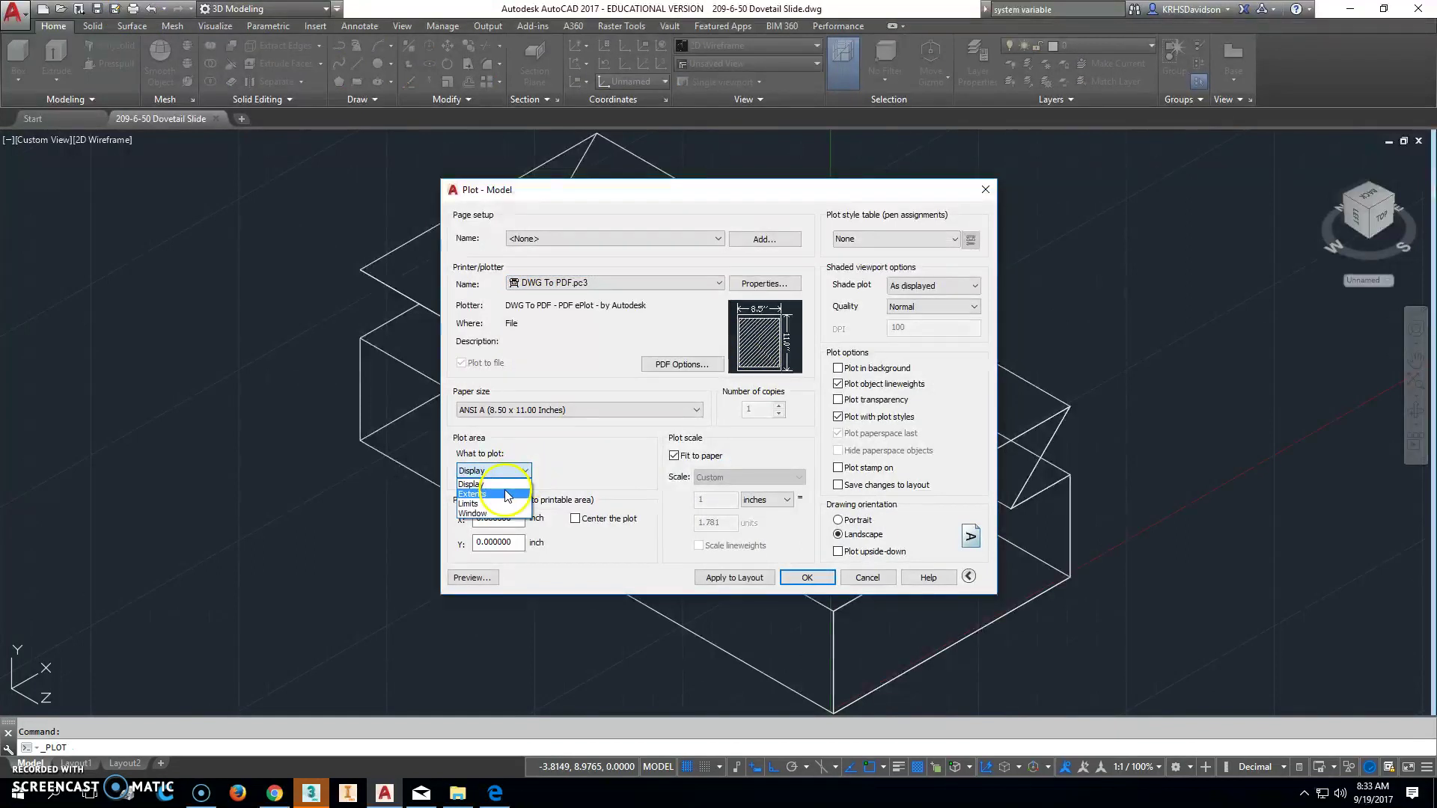
click(494, 485)
click(575, 519)
click(473, 577)
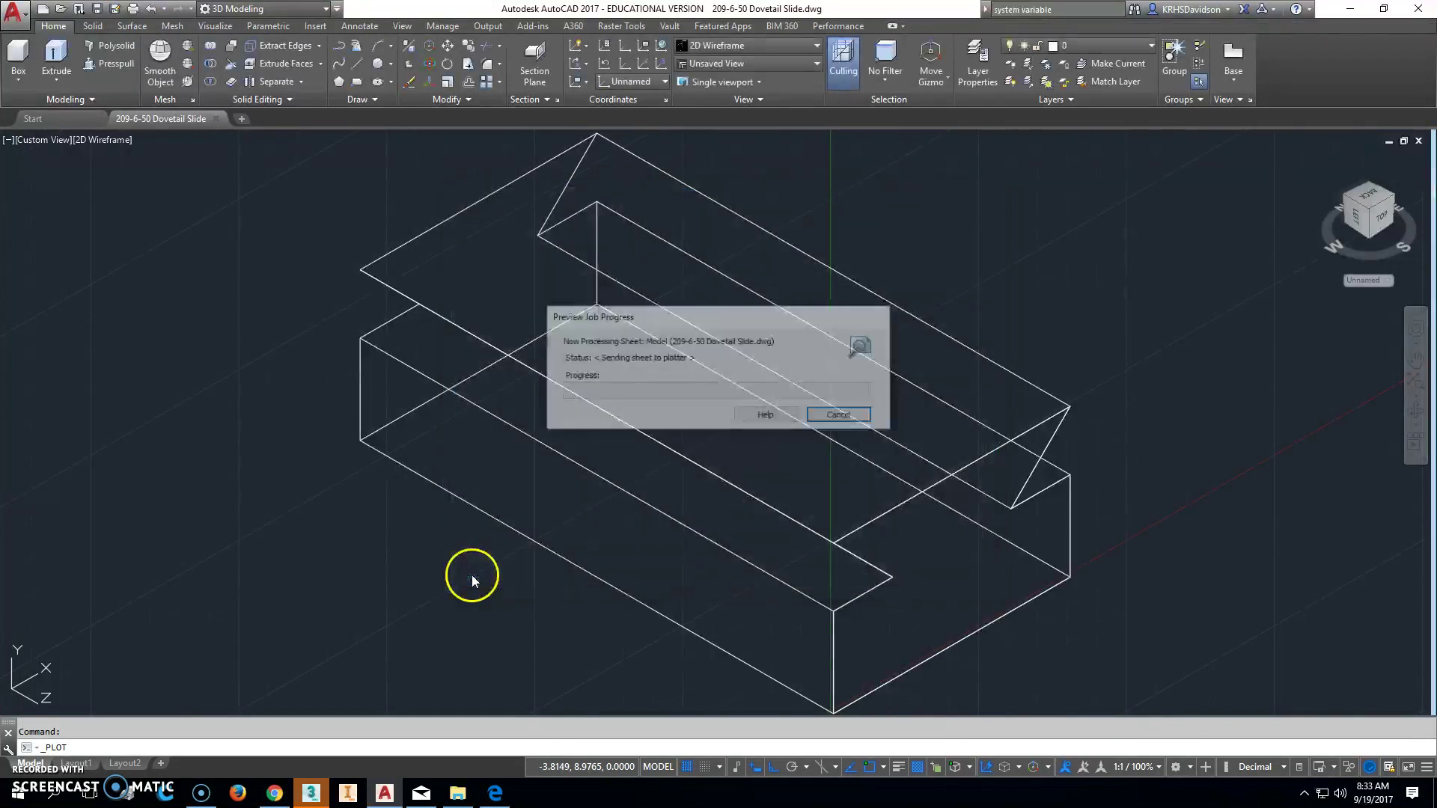
right_click(633, 489)
click(708, 514)
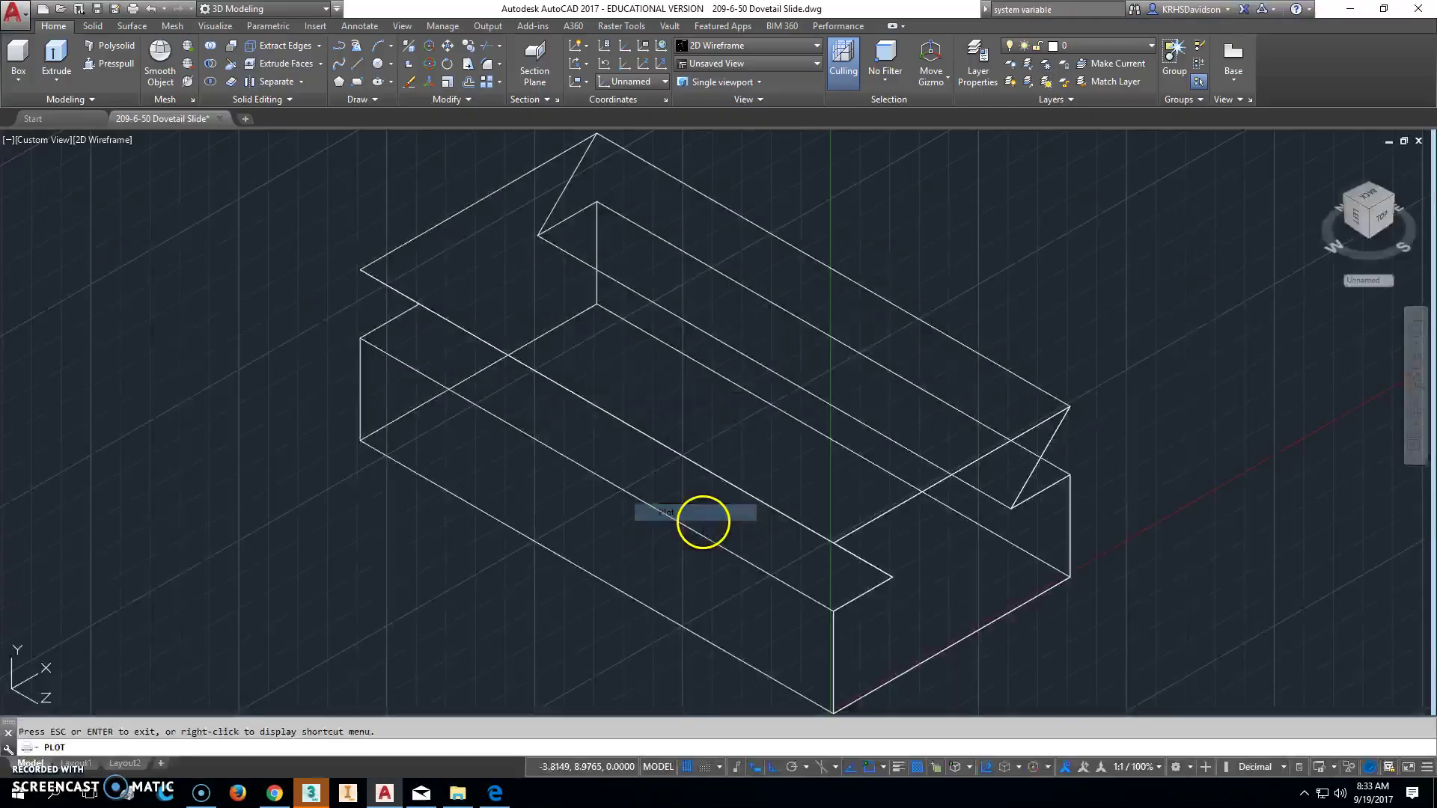